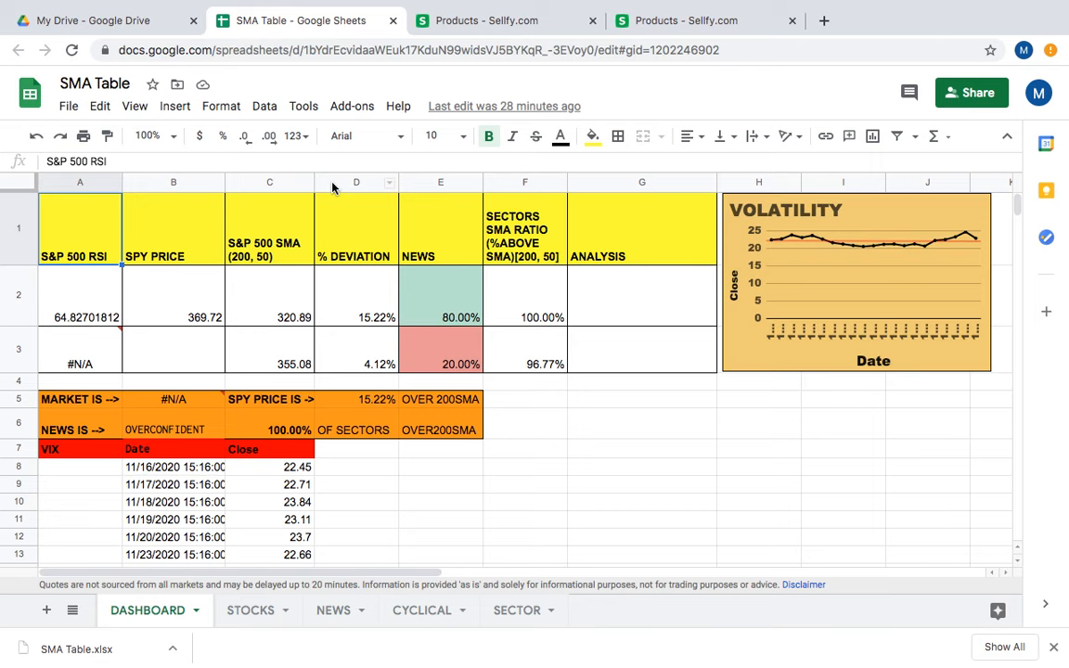
Step: Inspect the formulas behind the S&P 500 RSI, SPY price and both S&P 500 SMA cells on the DASHBOARD sheet
left_click(93, 306)
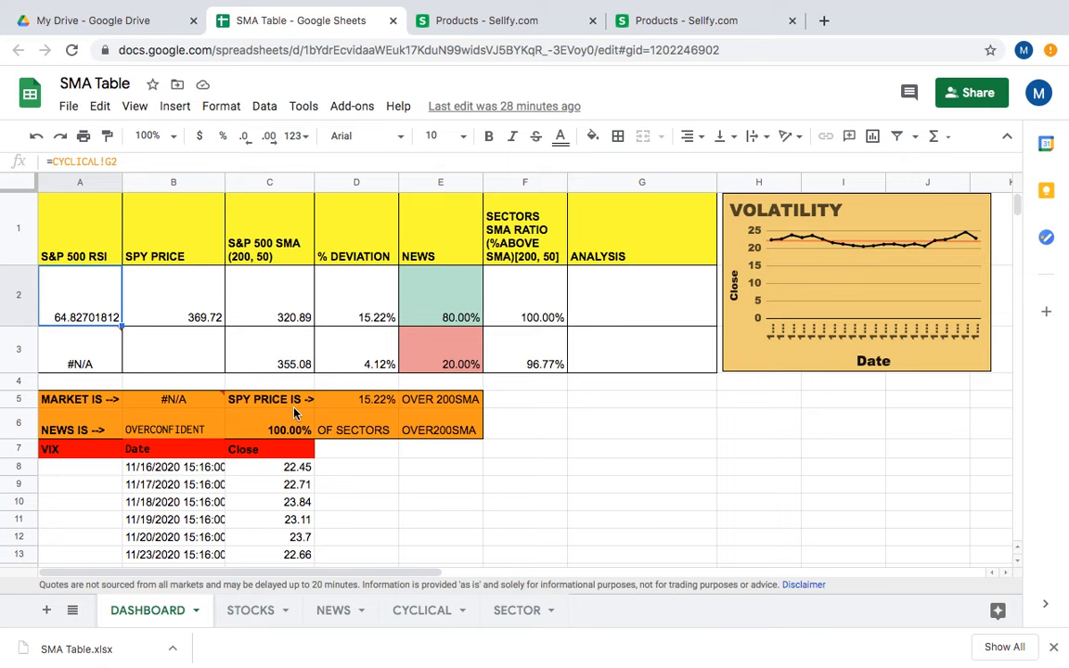
key("Right")
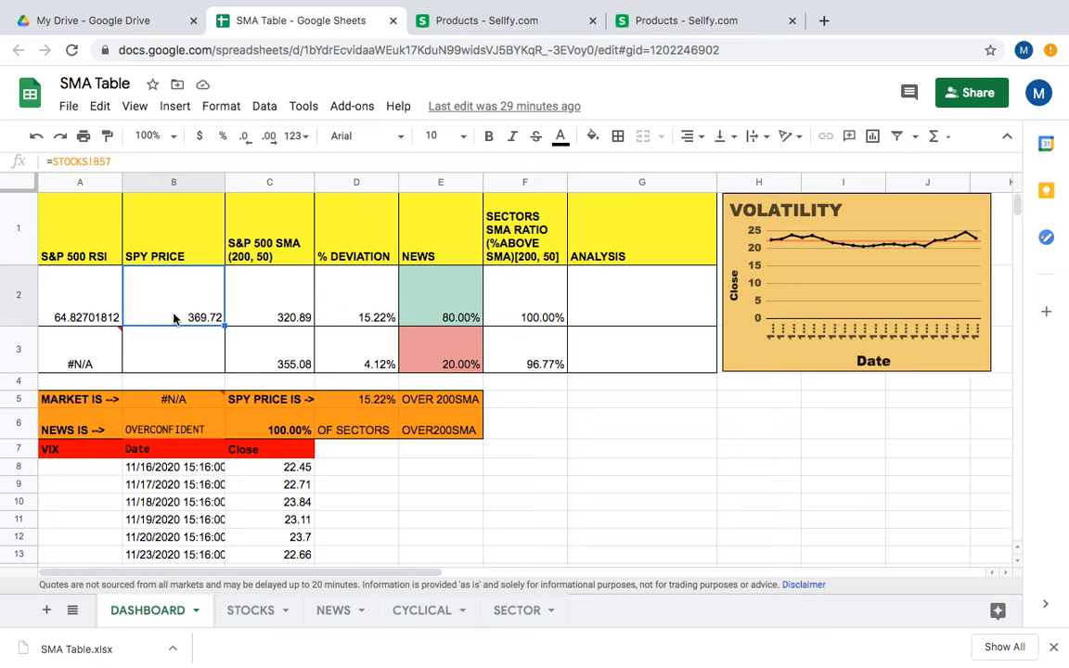
left_click(271, 298)
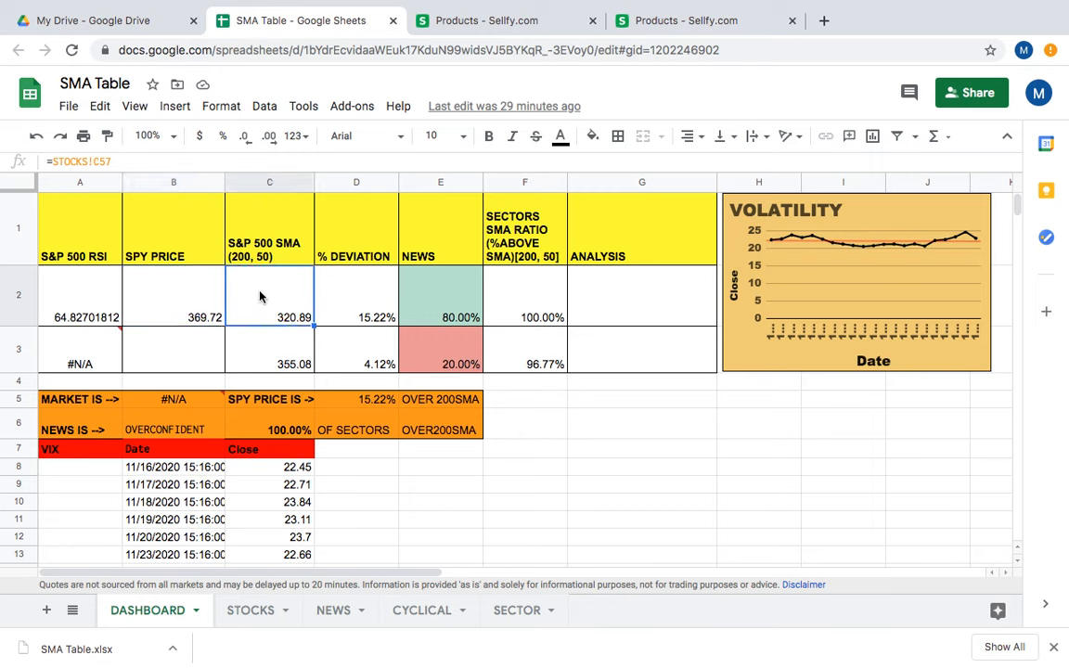
left_click(266, 360)
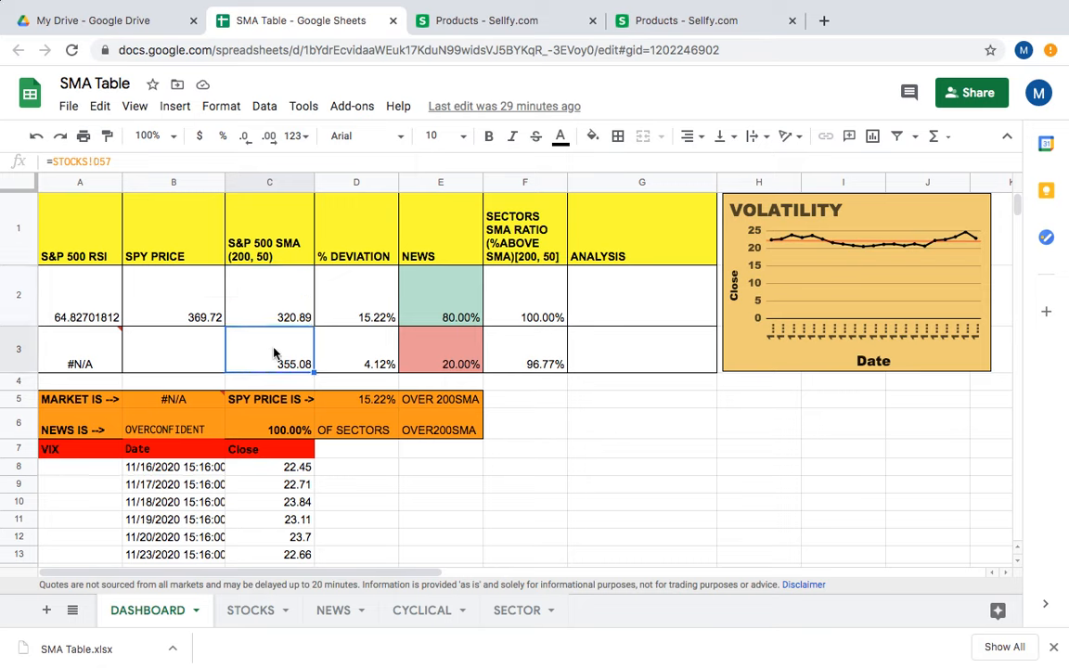
Step: Inspect the two % DEVIATION cells that compare the SPY price with its 200 and 50 SMA
left_click(326, 275)
left_click(326, 330)
left_click(351, 302)
left_click(351, 360)
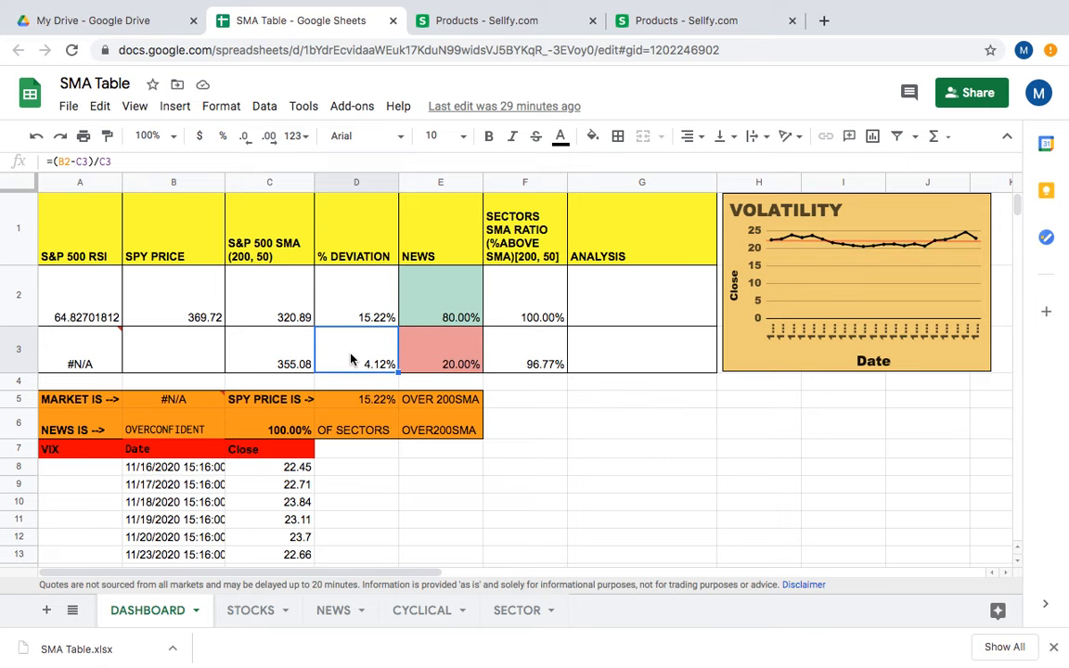
left_click(377, 313)
left_click(374, 364)
Step: Inspect the NEWS percentages, the SECTORS SMA RATIO cells and the empty ANALYSIS cells in rows 2 and 3
left_click(436, 292)
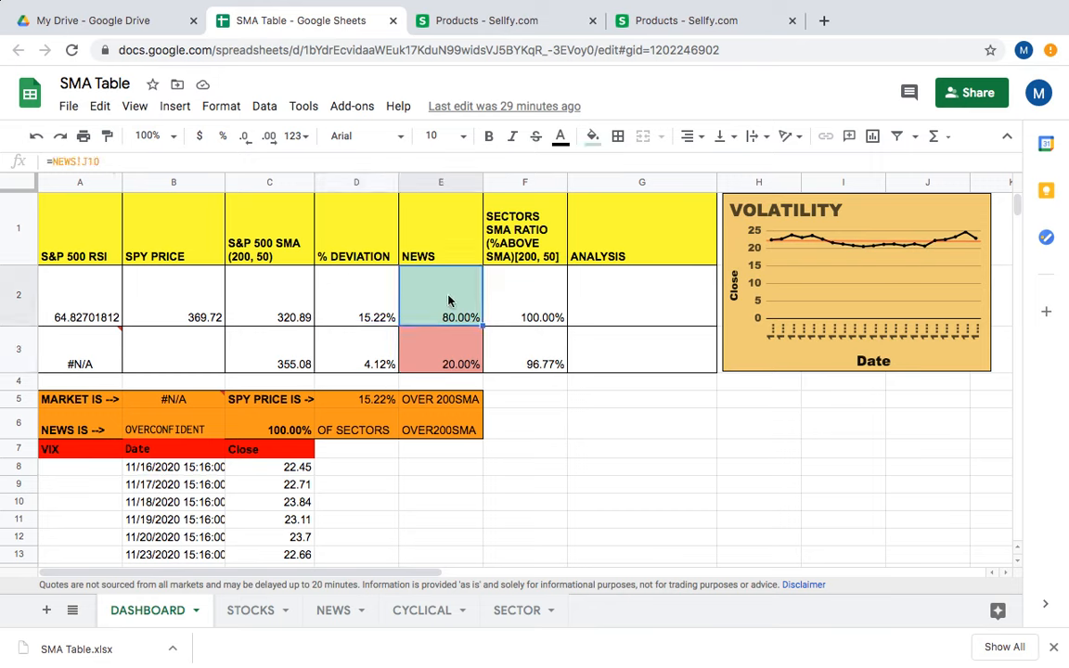
left_click(436, 354)
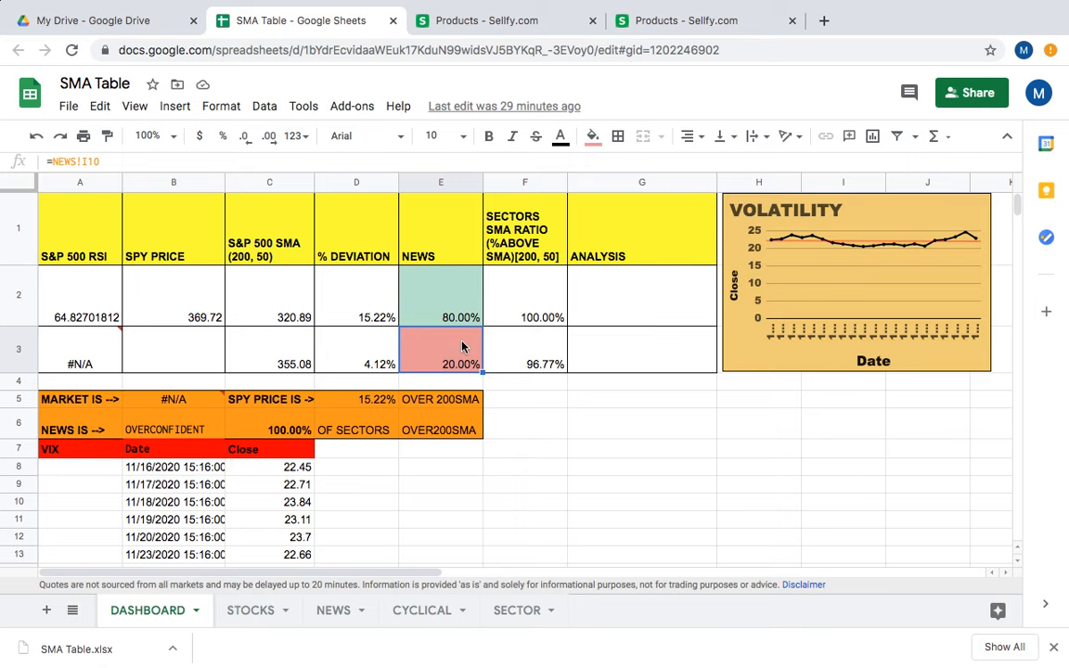
left_click(526, 305)
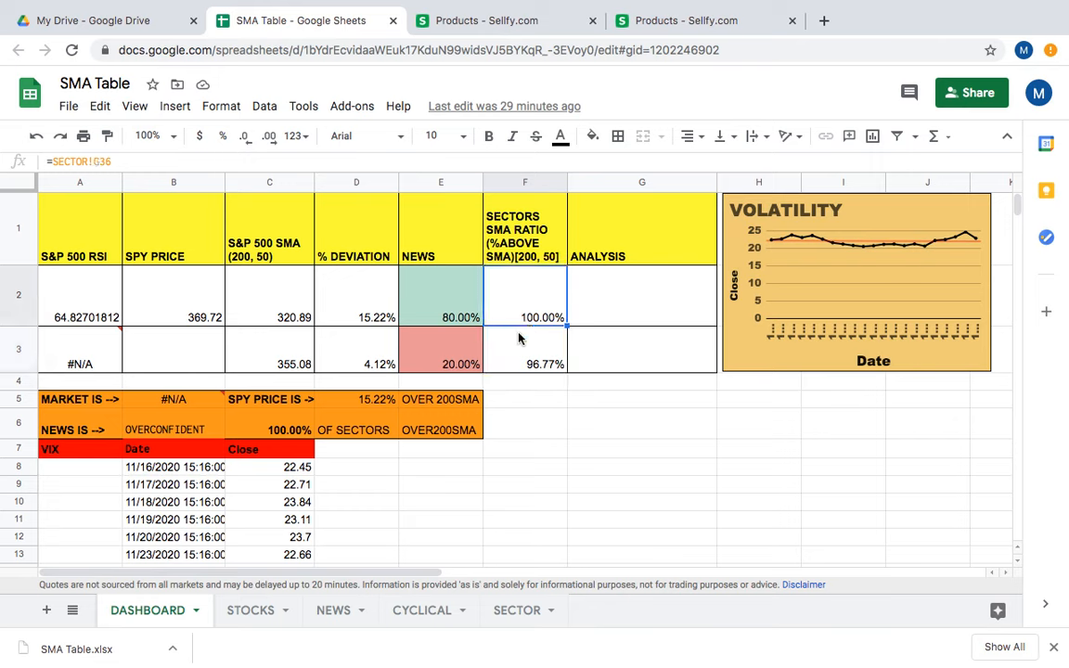
left_click(520, 362)
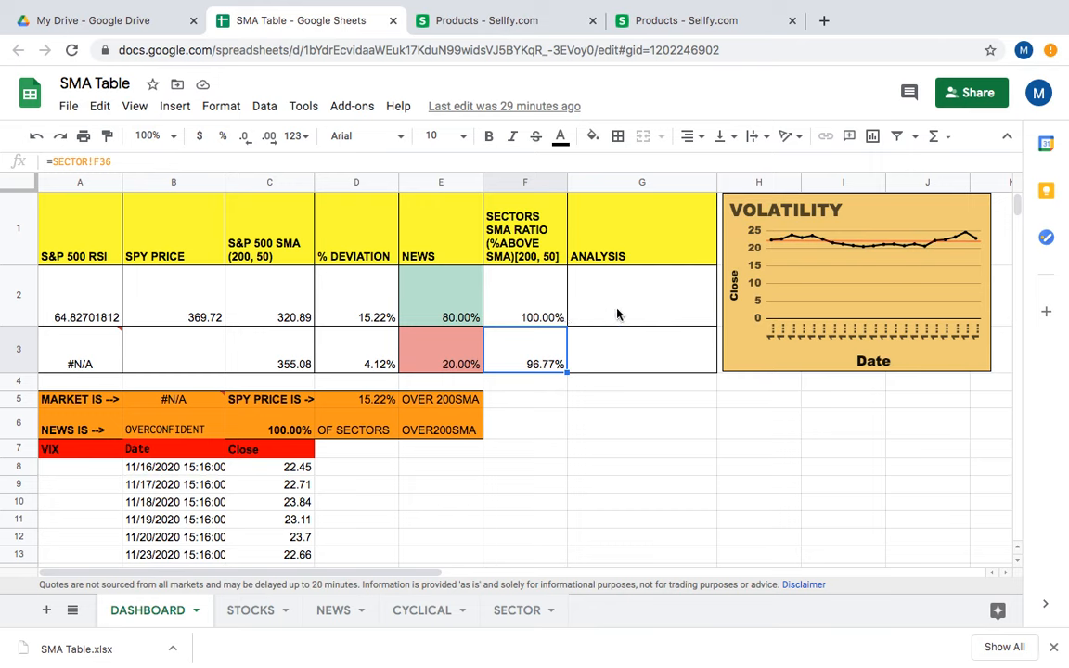
left_click(645, 358)
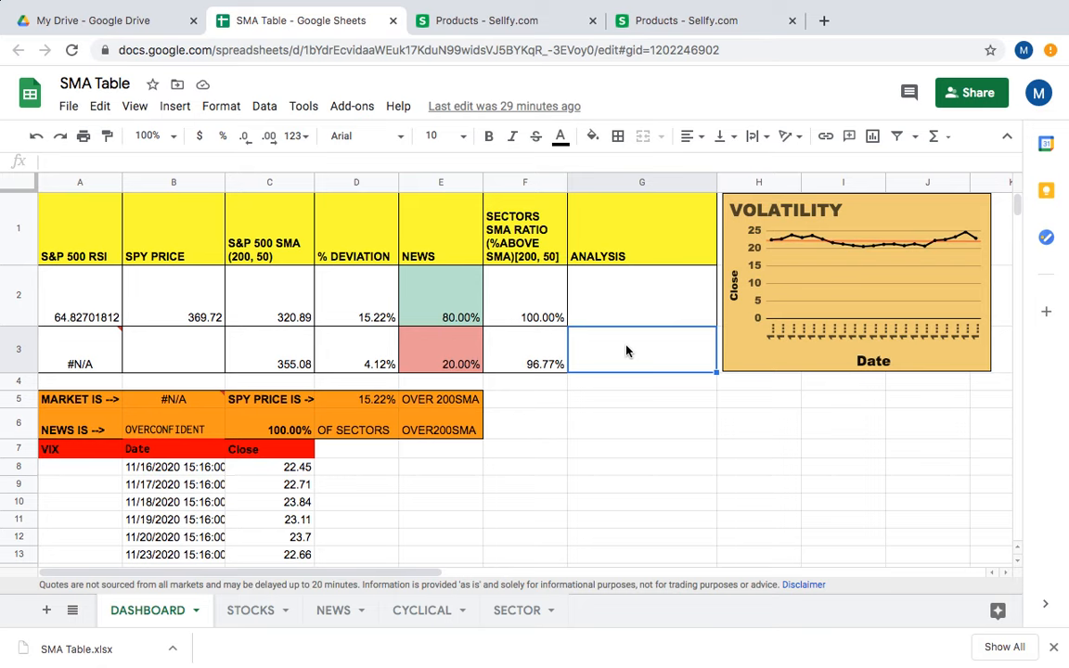
left_click(647, 295)
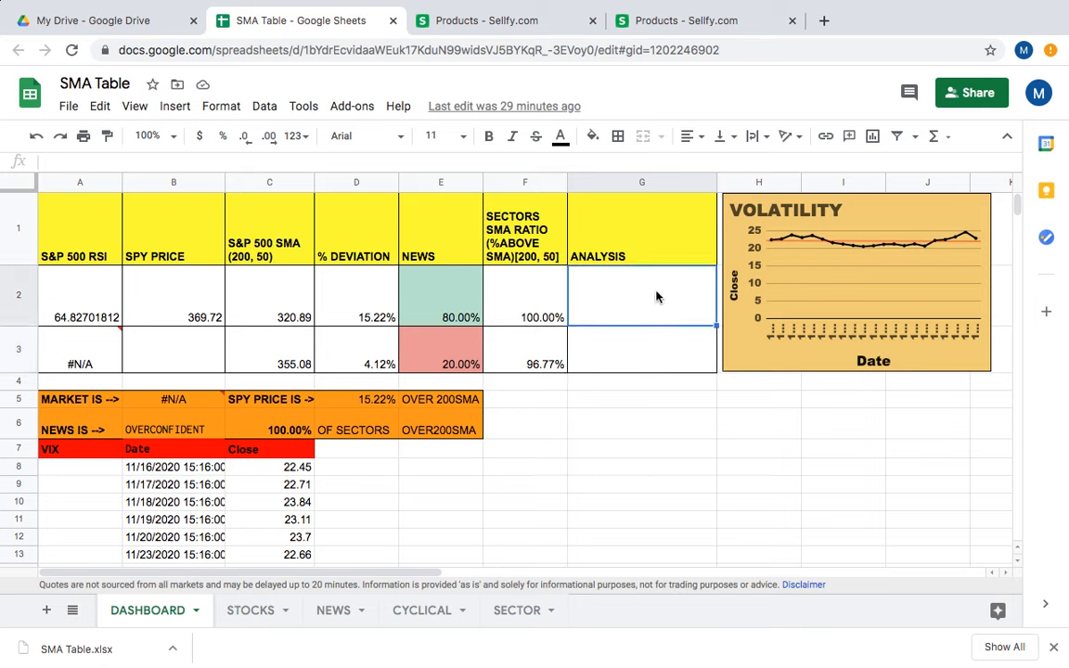
Step: Review the VOLATILITY chart, the VIX data block and the MARKET IS summary row on the dashboard
left_click(782, 323)
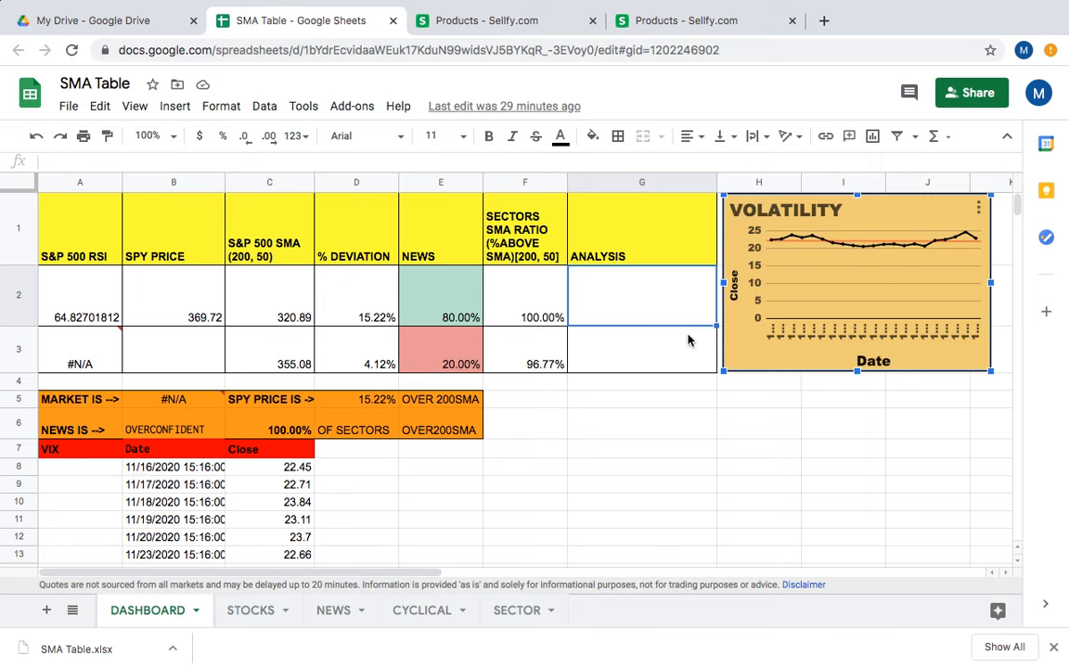
left_click(74, 454)
left_click(75, 470)
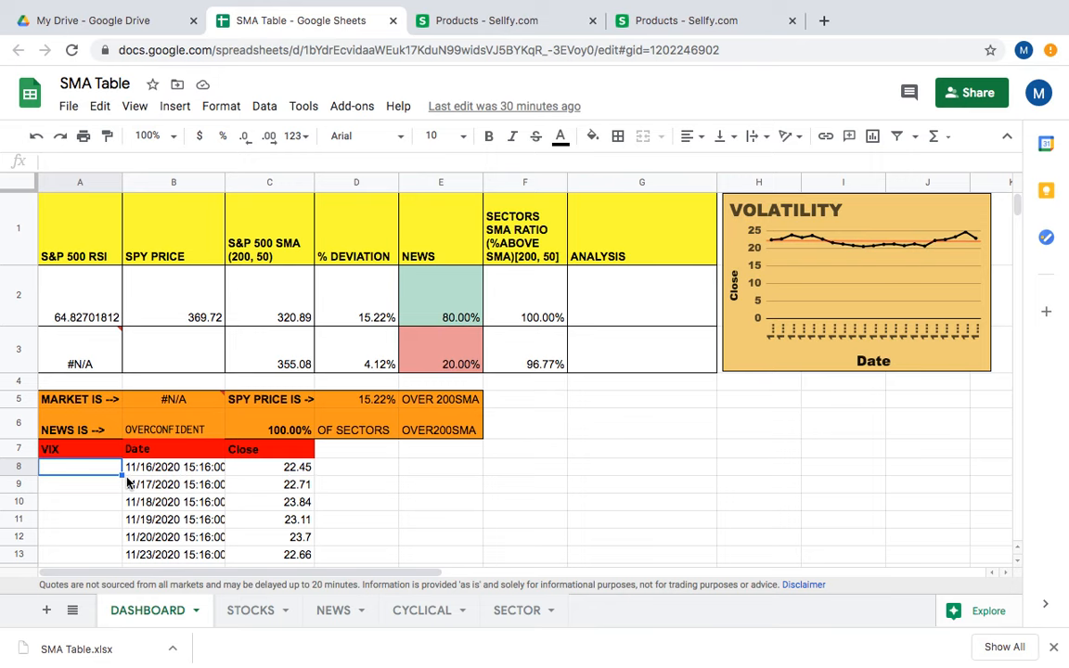
left_click(69, 402)
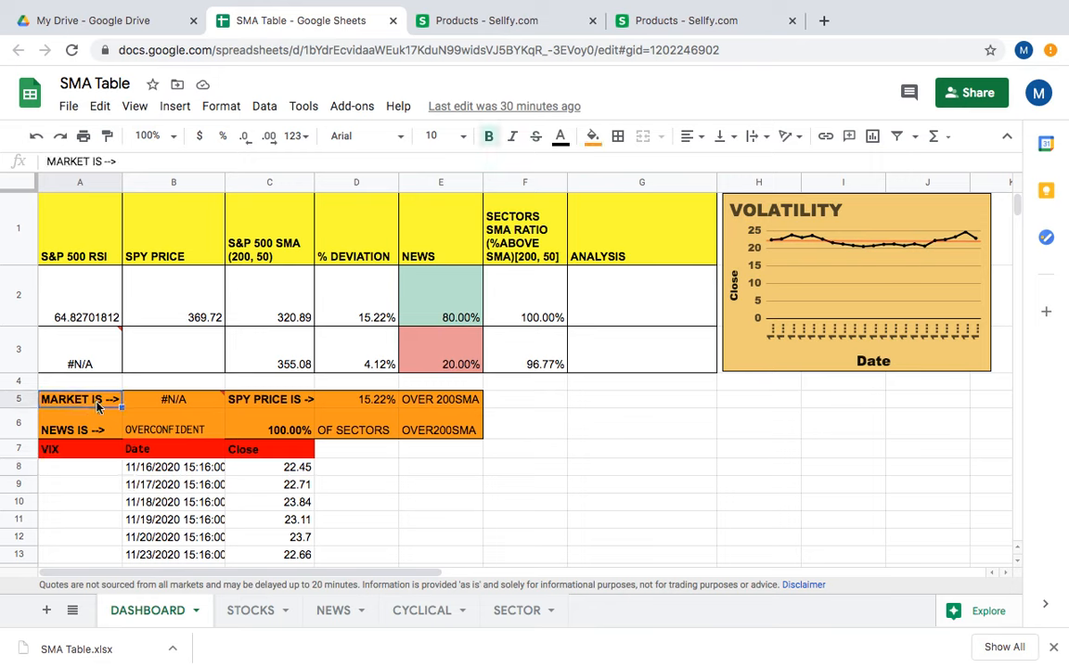
mouse_move(175, 403)
Step: Open the STOCKS sheet and inspect AAPL's TRIP WIRE formula and its 50 and 200 SMA cells
left_click(250, 611)
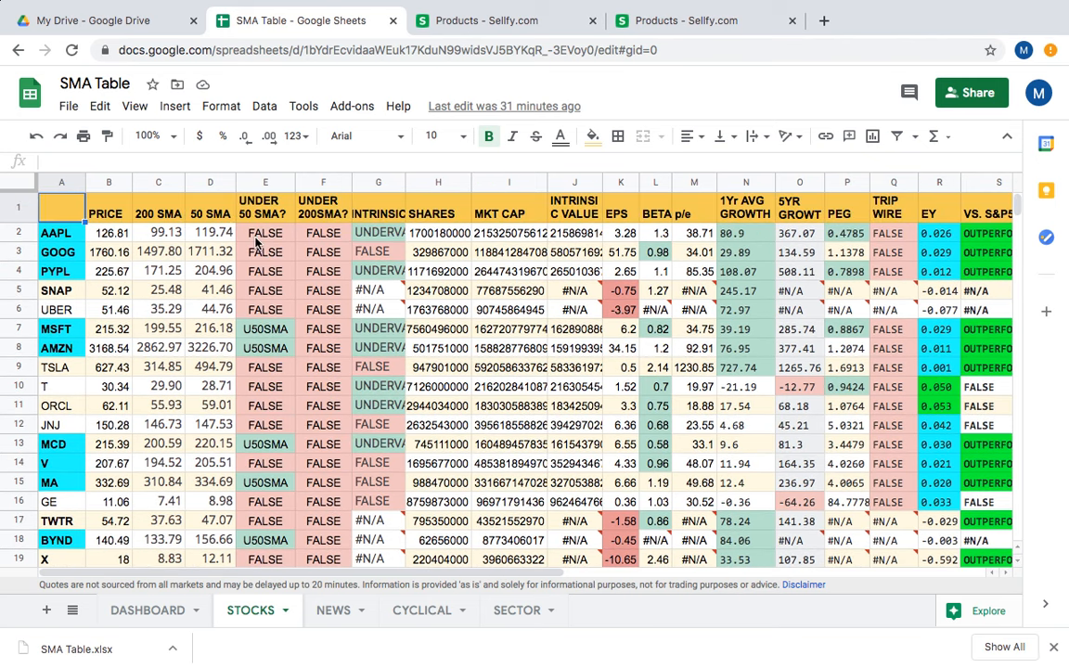
left_click(889, 239)
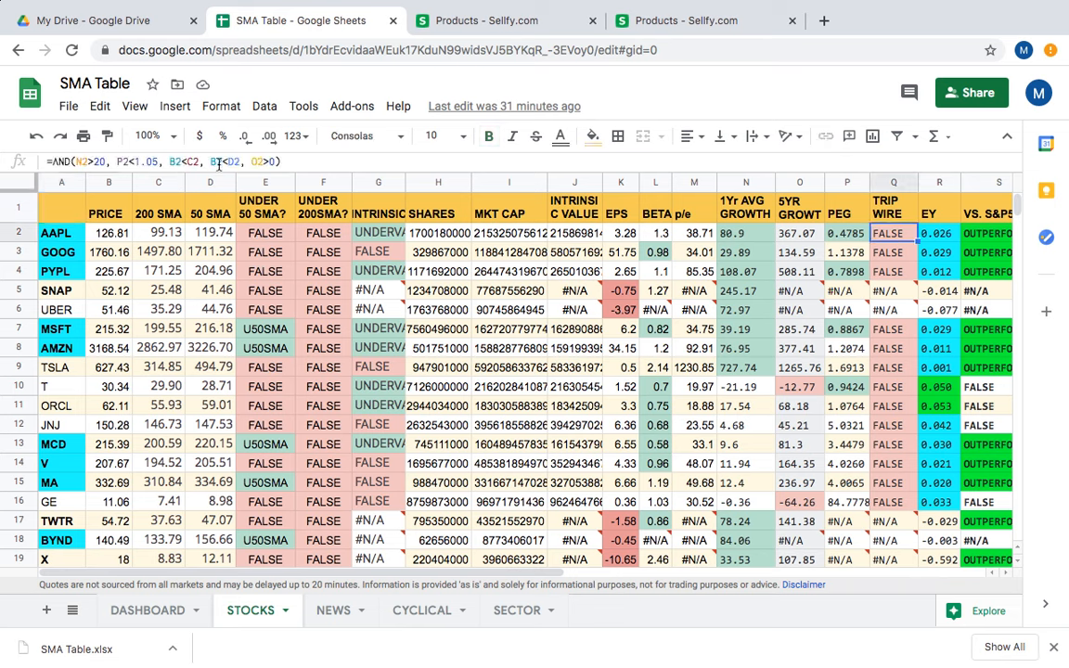
left_click(171, 243)
left_click(199, 215)
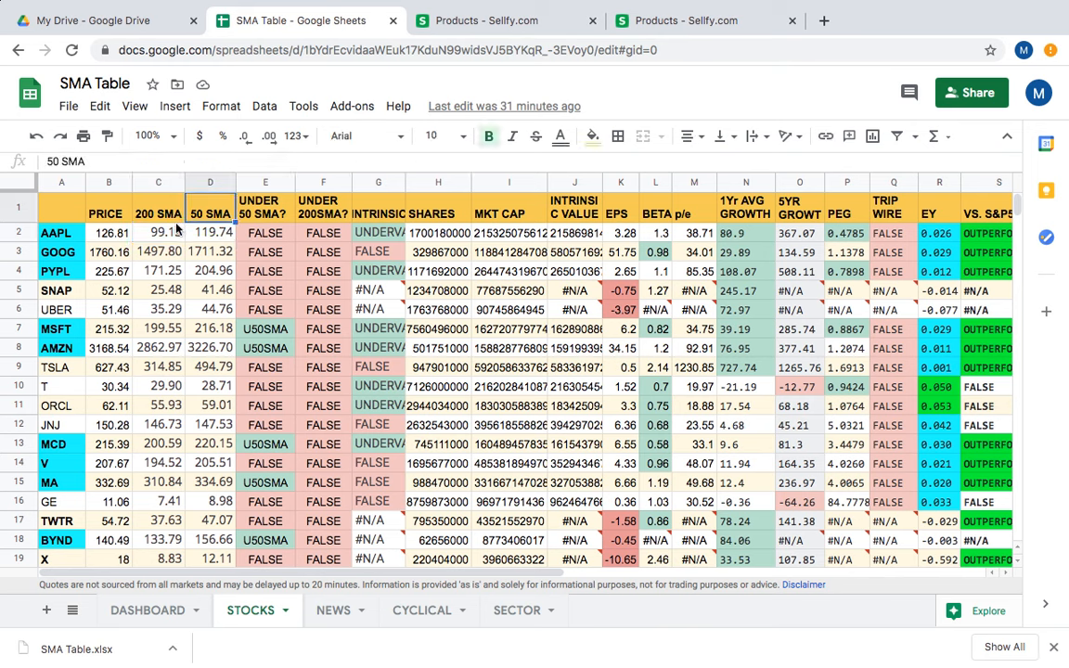
left_click(215, 235)
left_click(172, 239)
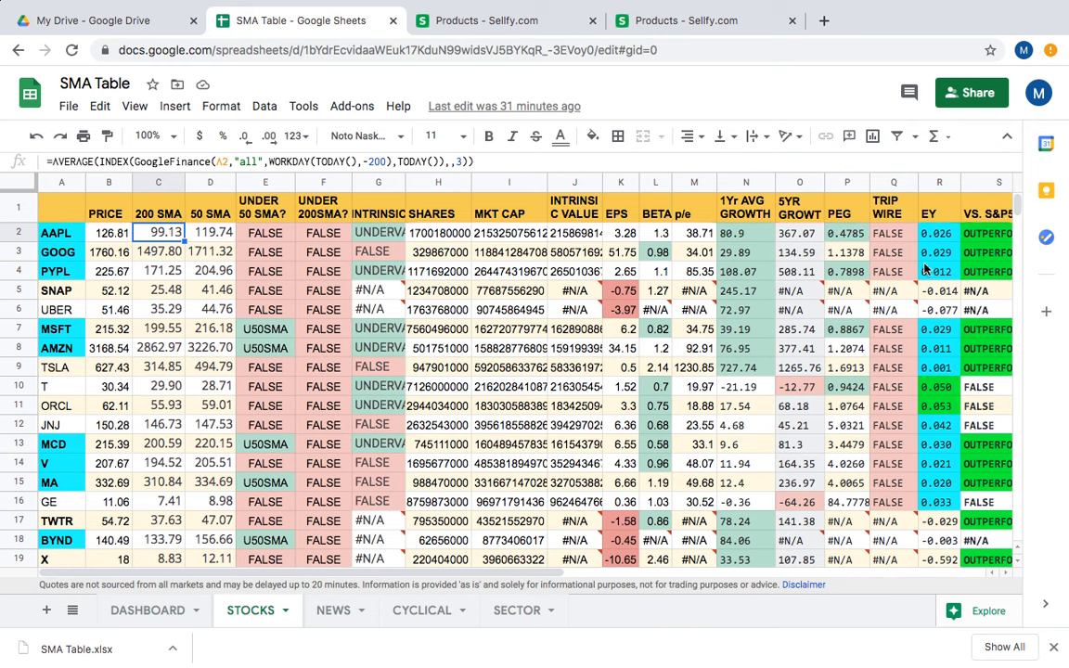
Step: Look through the stock list for a stock whose TRIP WIRE value is TRUE
scroll(850, 370, "down", 15)
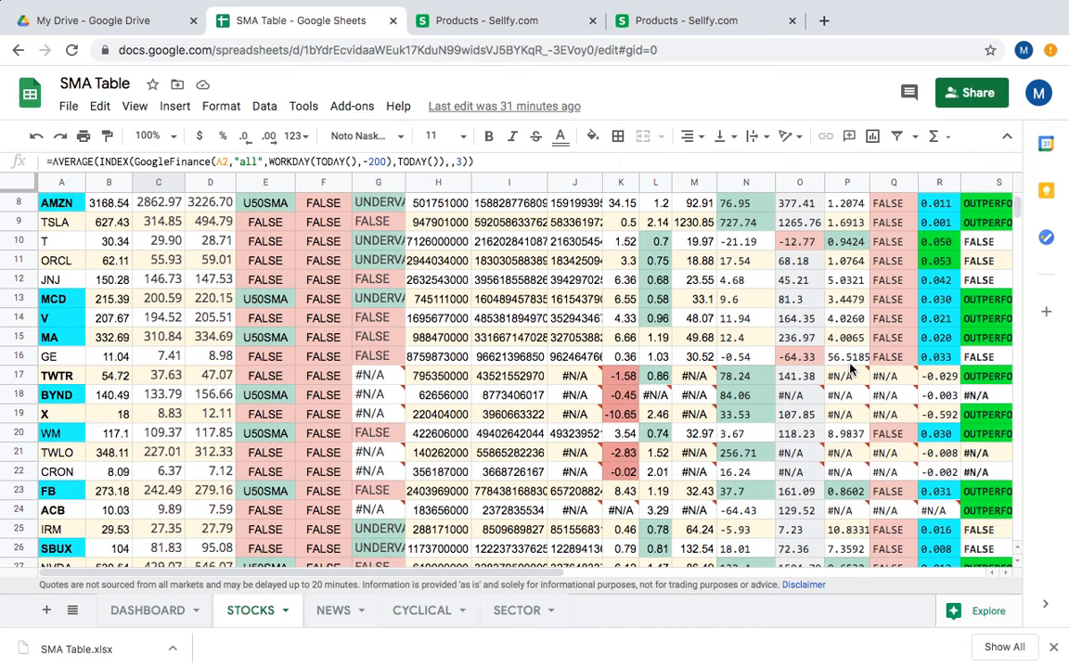
scroll(850, 369, "down", 13)
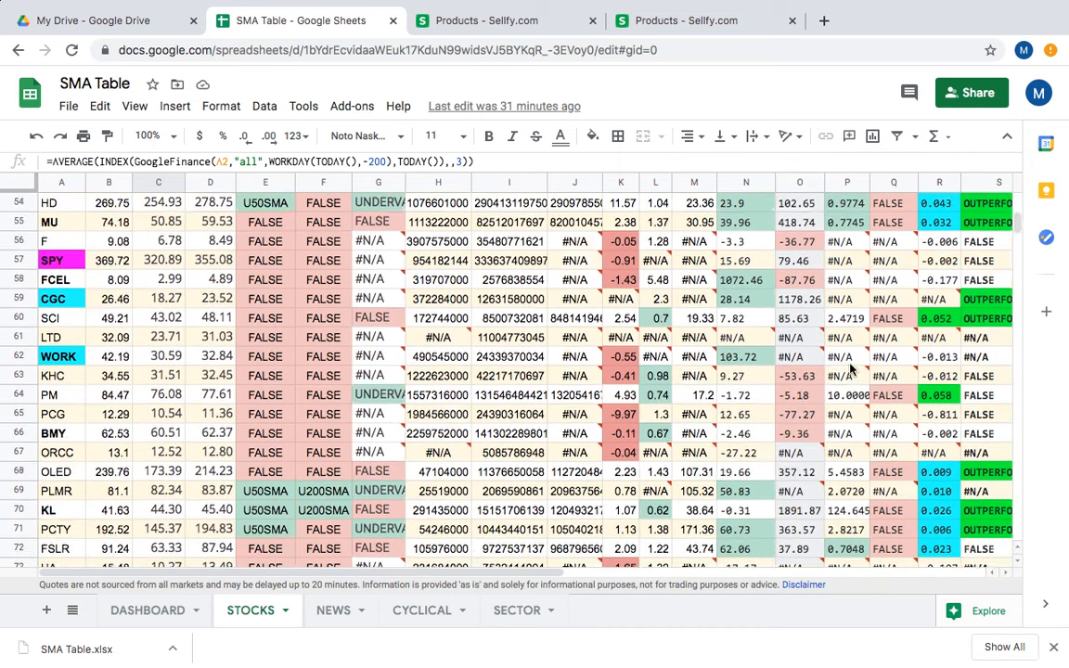
scroll(811, 521, "down", 10)
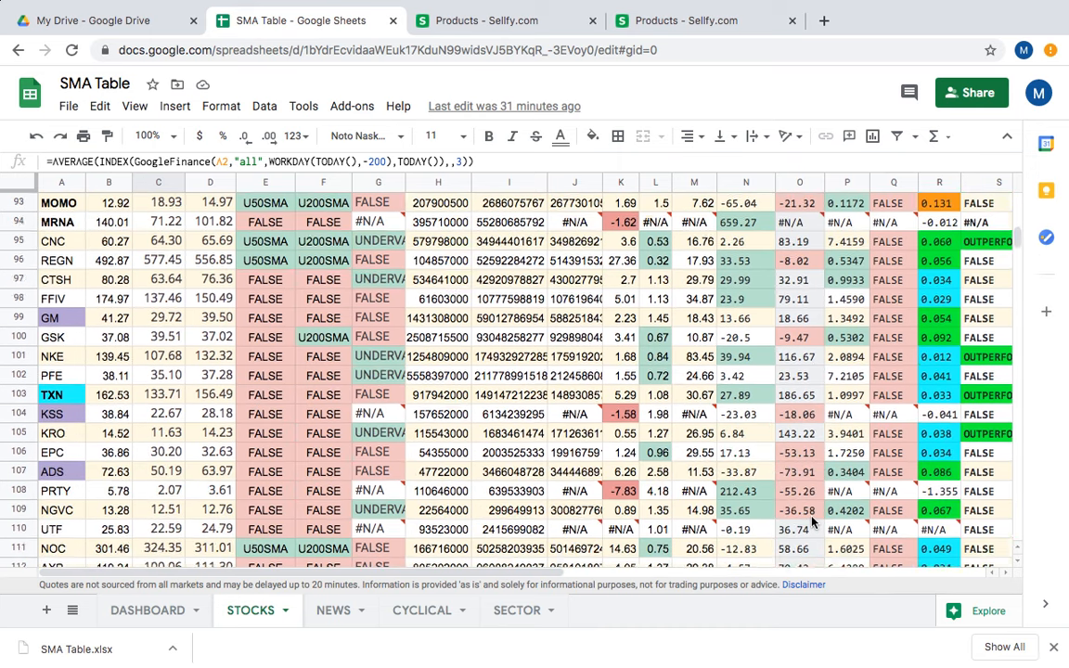
scroll(878, 414, "down", 10)
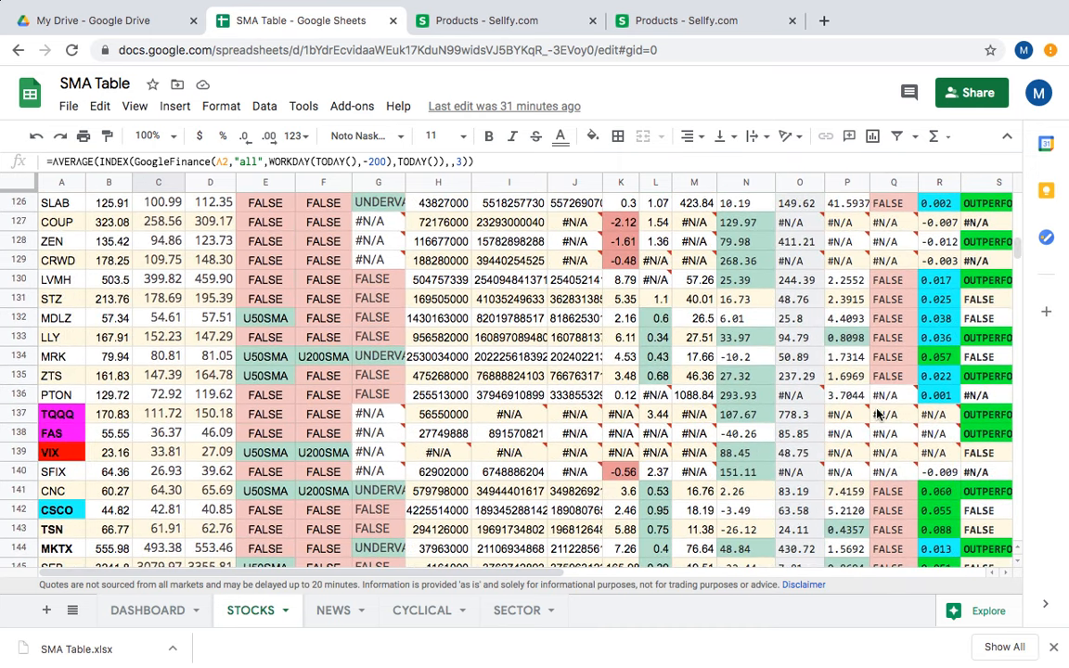
scroll(878, 413, "down", 6)
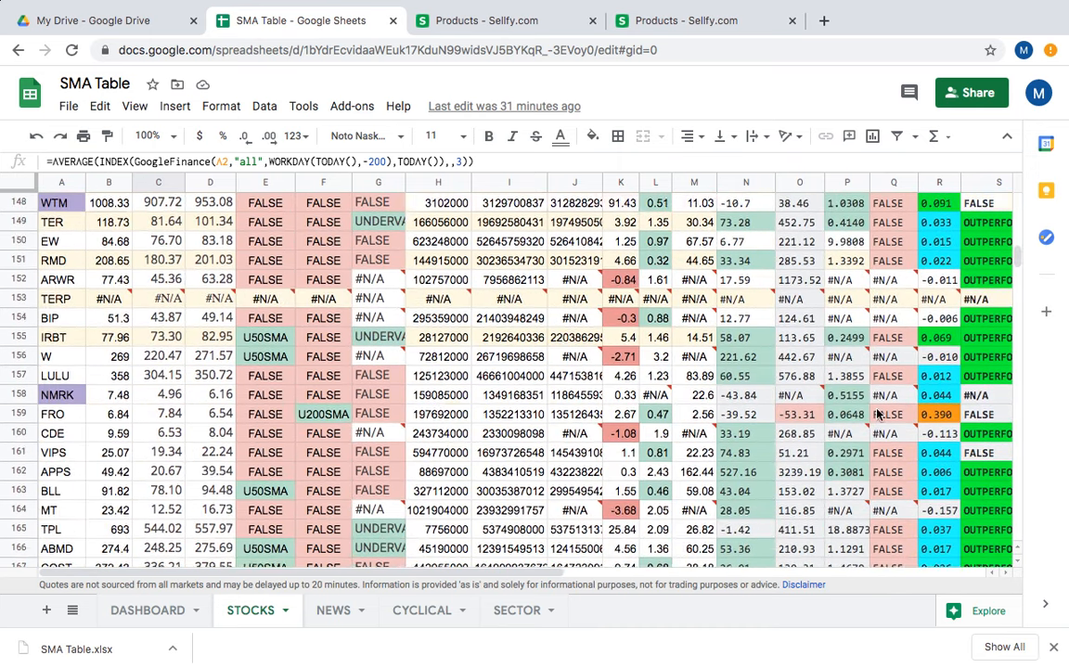
scroll(877, 414, "down", 3)
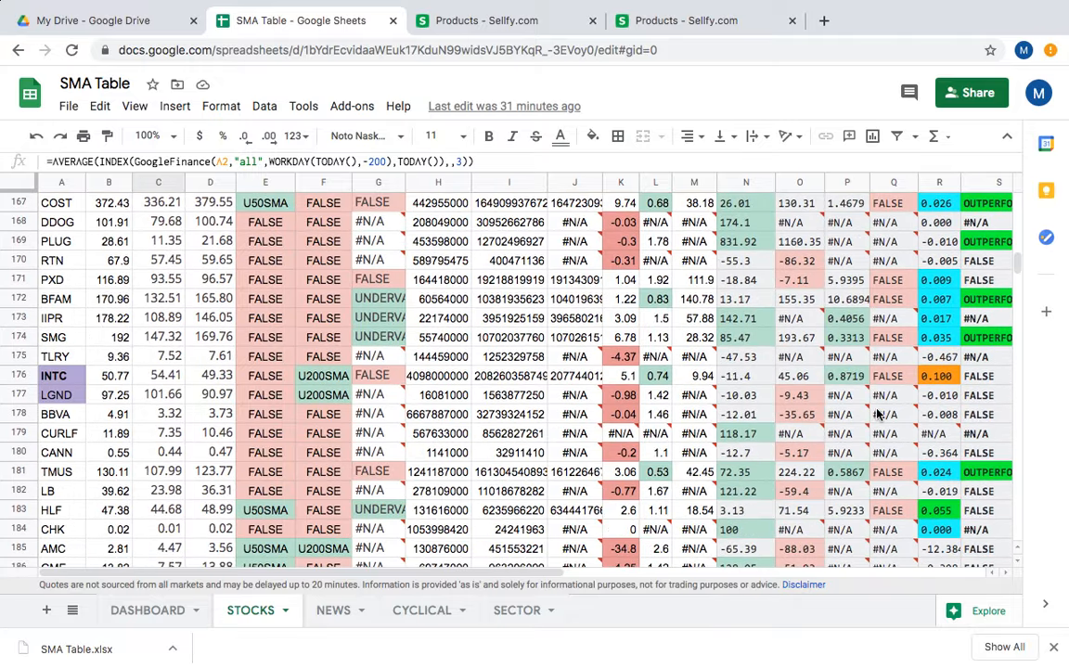
scroll(878, 414, "up", 7)
scroll(878, 414, "right", 1)
scroll(878, 414, "up", 14)
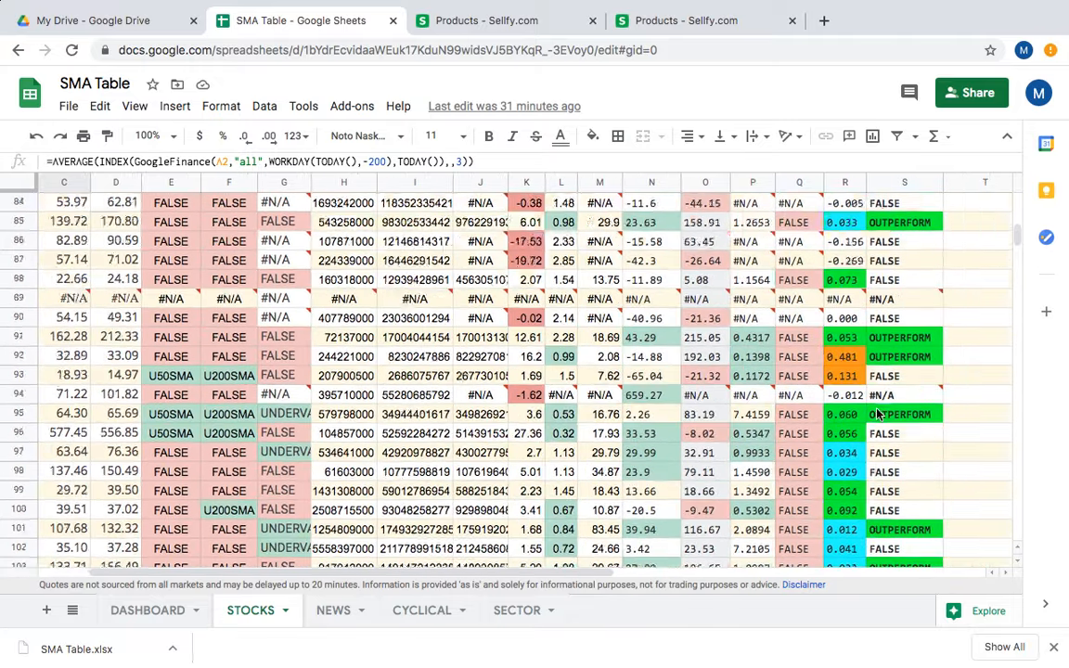
scroll(878, 414, "left", 1)
scroll(877, 414, "down", 20)
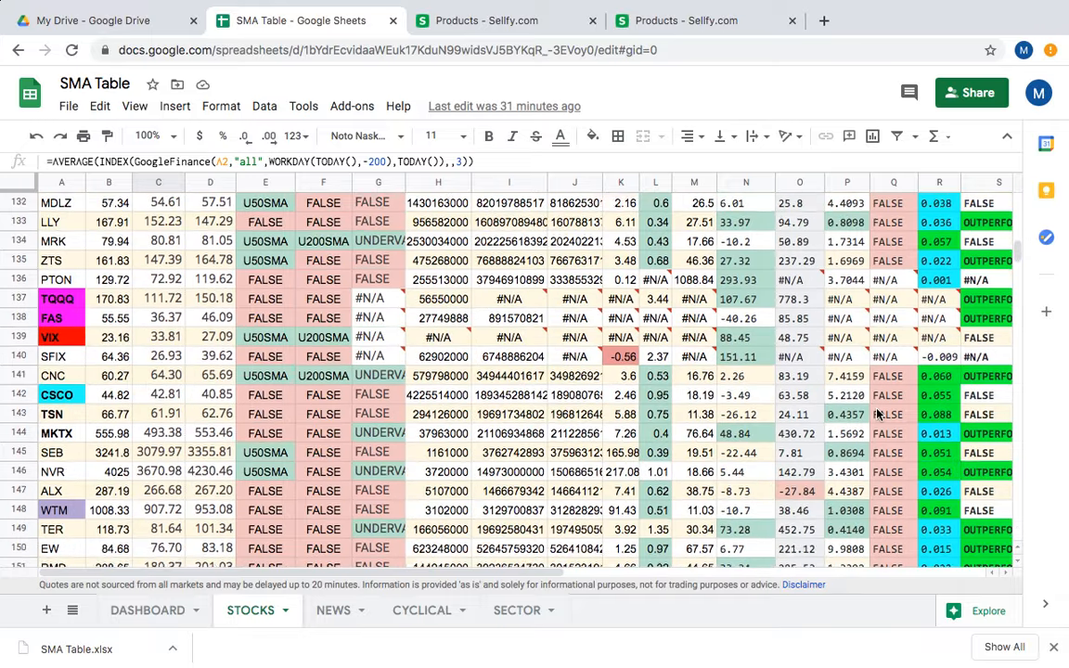
scroll(877, 414, "up", 2)
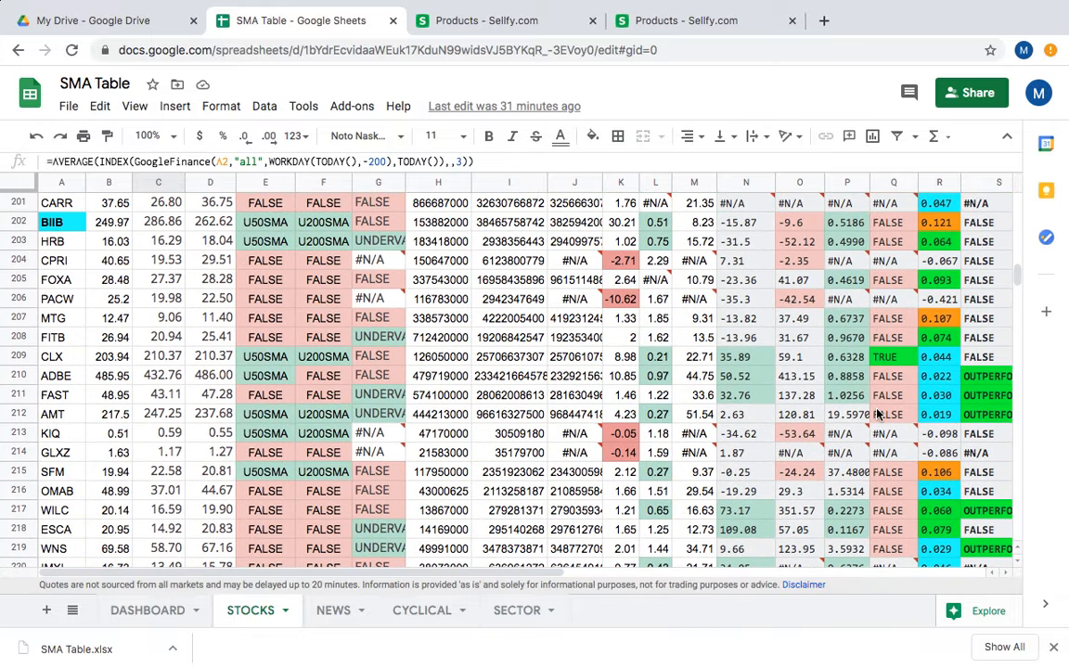
Step: Inspect the CLX row's price, 1Yr AVG GROWTH, PEG and TRIP WIRE cells to see which conditions trigger the signal
left_click(884, 353)
left_click(109, 357)
left_click(56, 360)
key("Right")
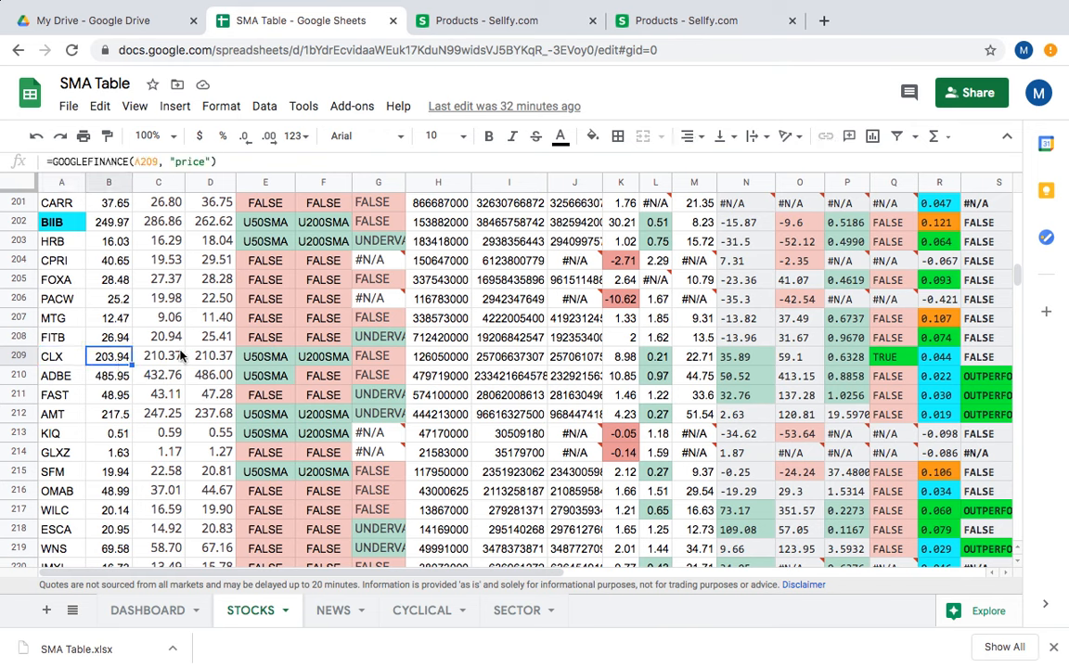
left_click(854, 360)
left_click(769, 363)
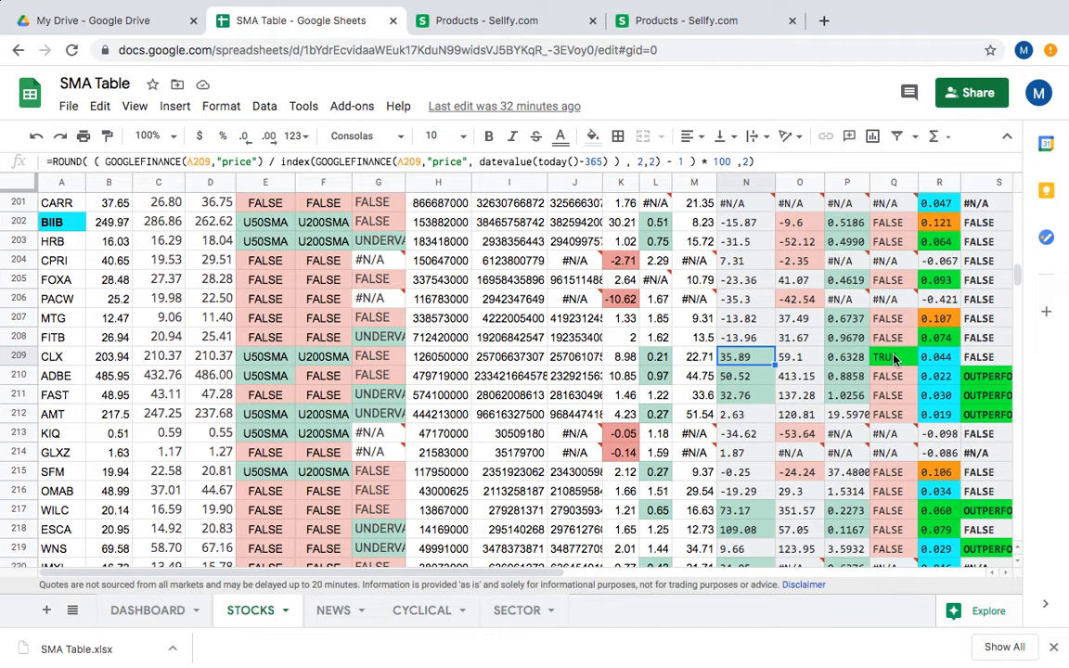
left_click(891, 355)
left_click(840, 362)
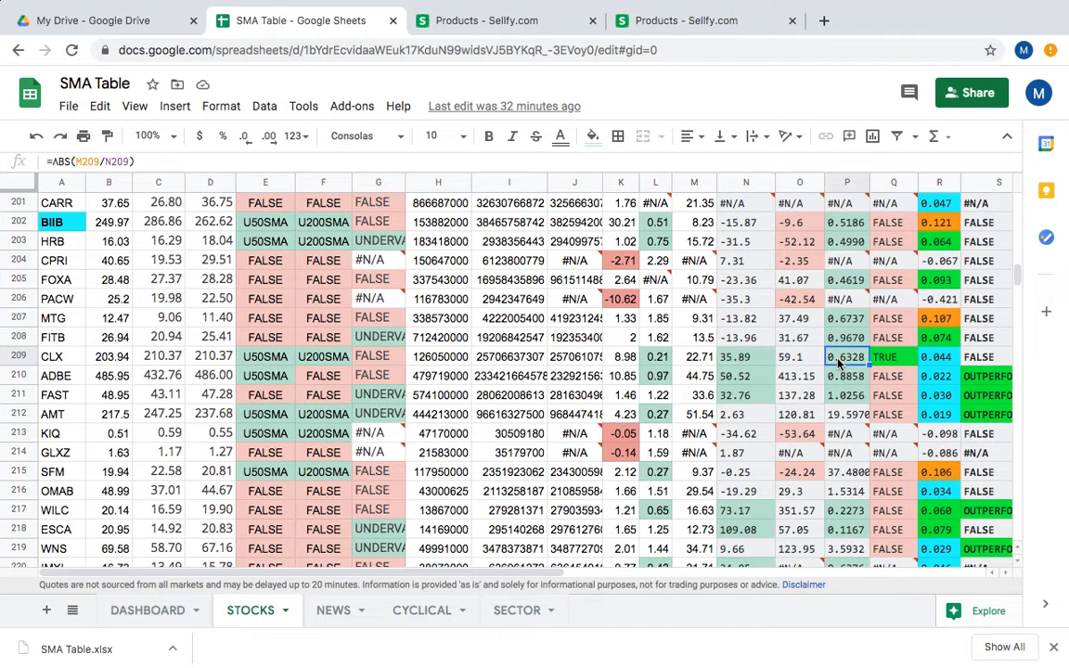
Step: Inspect AAPL's EY formula and the VS. S&P outperformance formulas for AAPL and MA
scroll(835, 353, "up", 20)
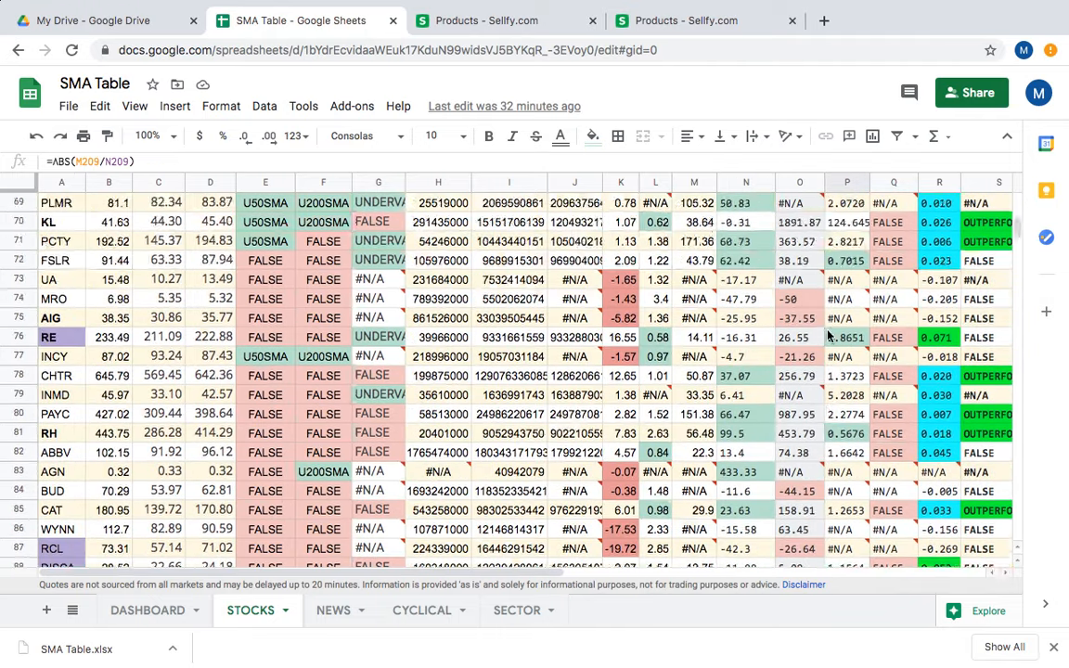
scroll(829, 336, "up", 14)
left_click(951, 234)
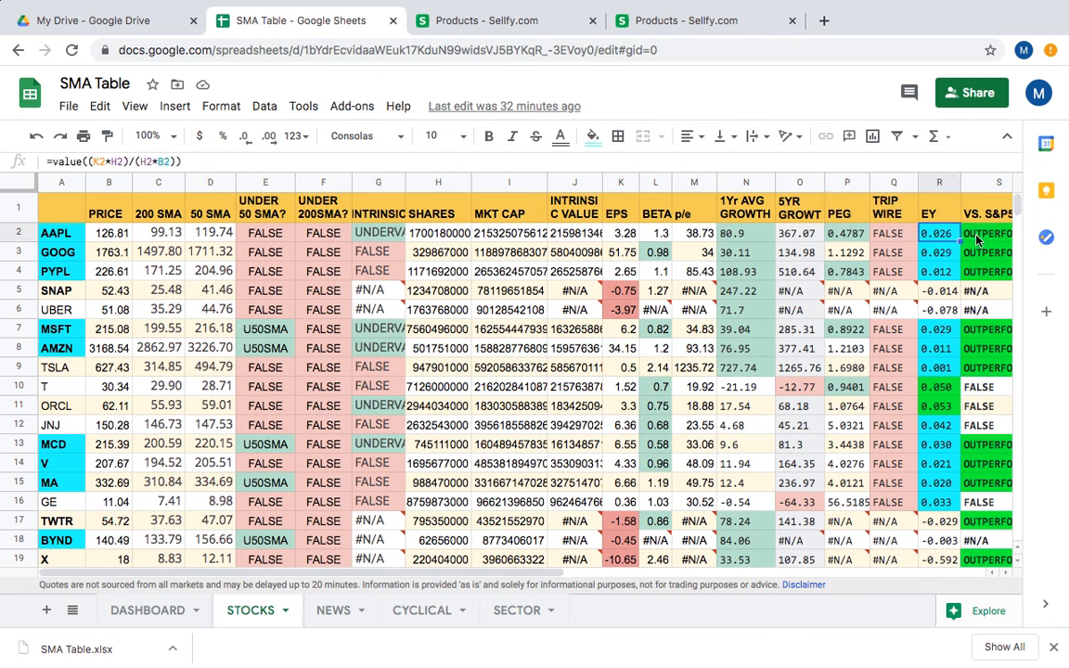
left_click(972, 235)
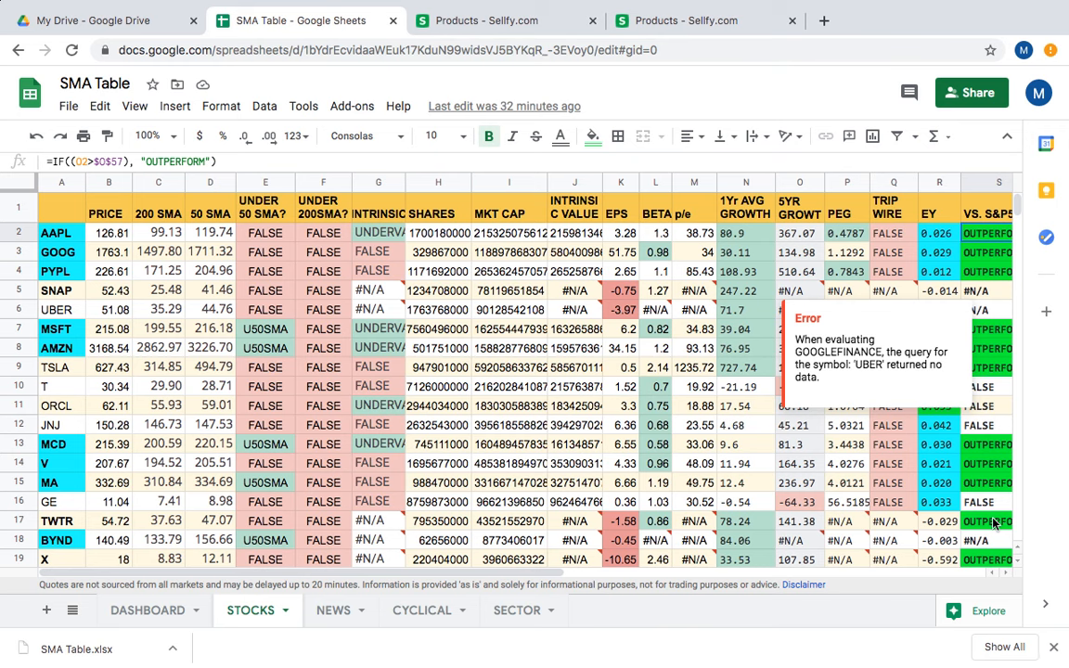
left_click(987, 483)
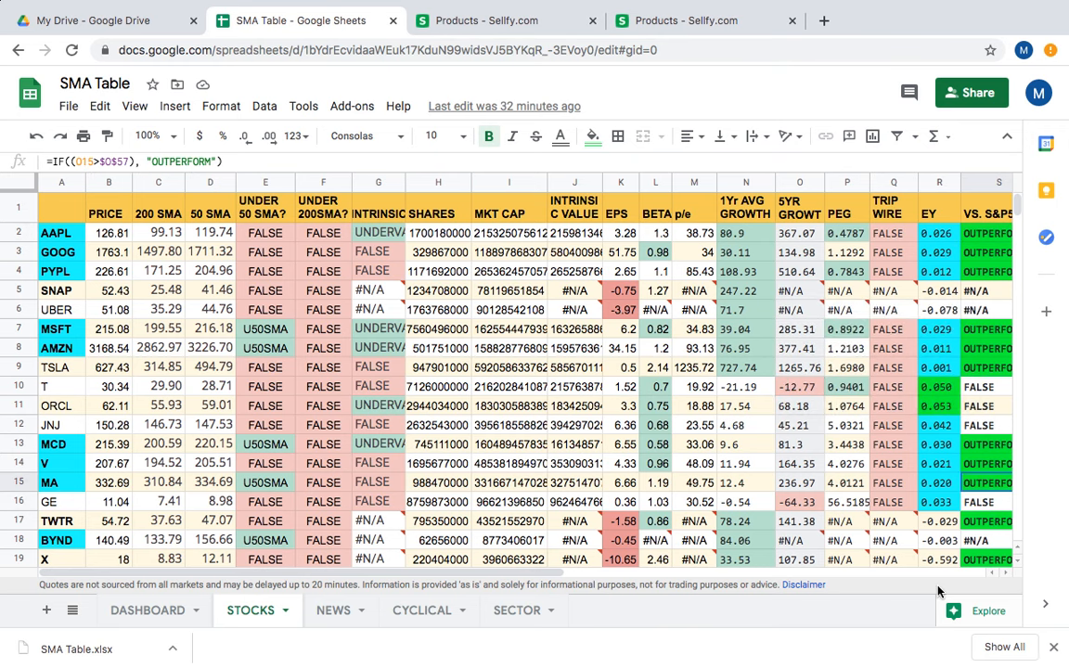
Step: Open the NEWS sheet, look through the imported headlines down to row 101, and inspect the Google News feed URL in A1
left_click(333, 613)
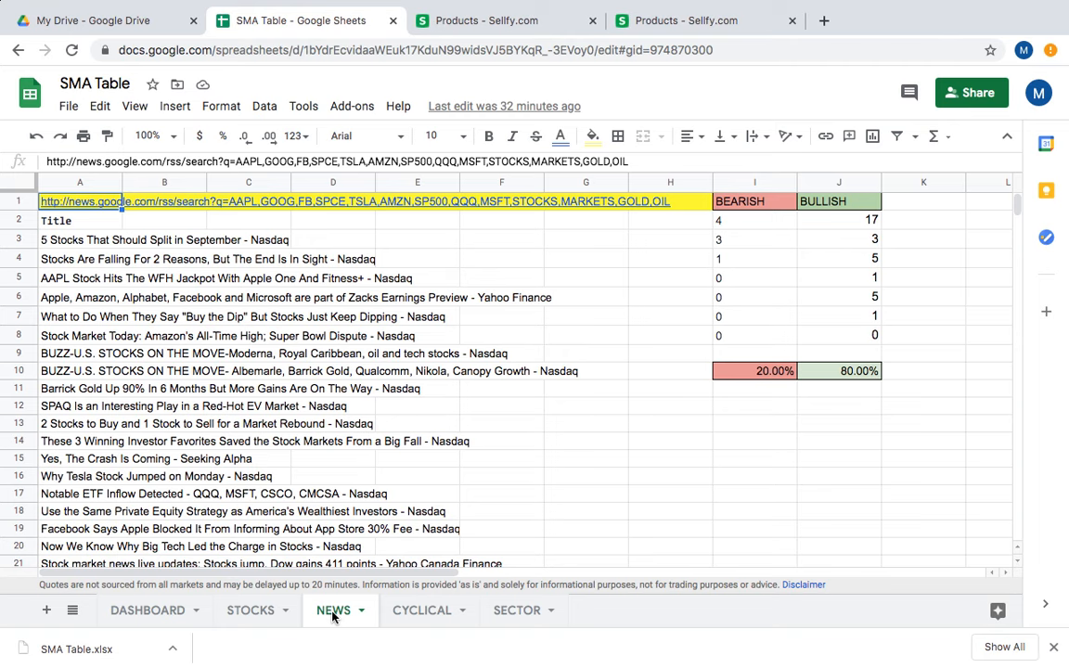
scroll(319, 483, "down", 6)
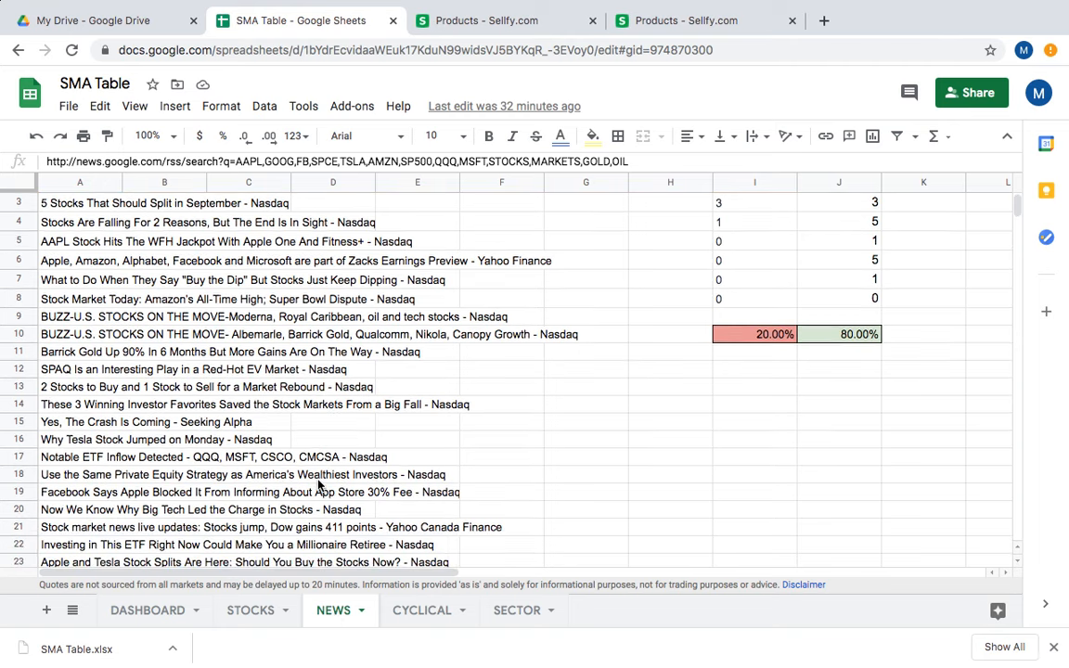
scroll(318, 483, "down", 20)
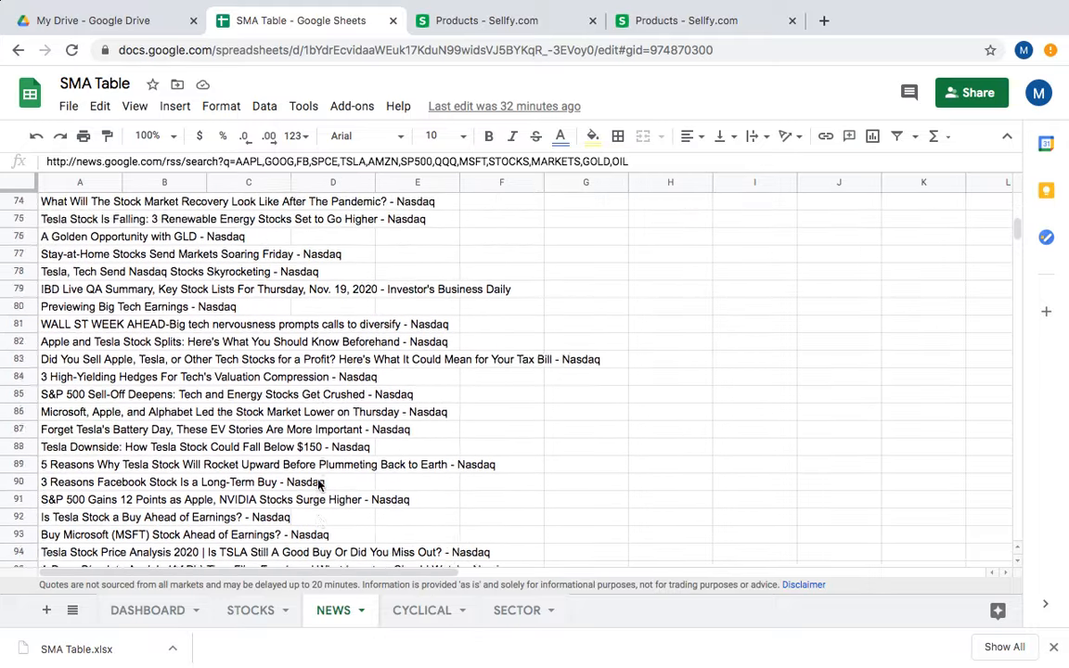
scroll(318, 484, "up", 3)
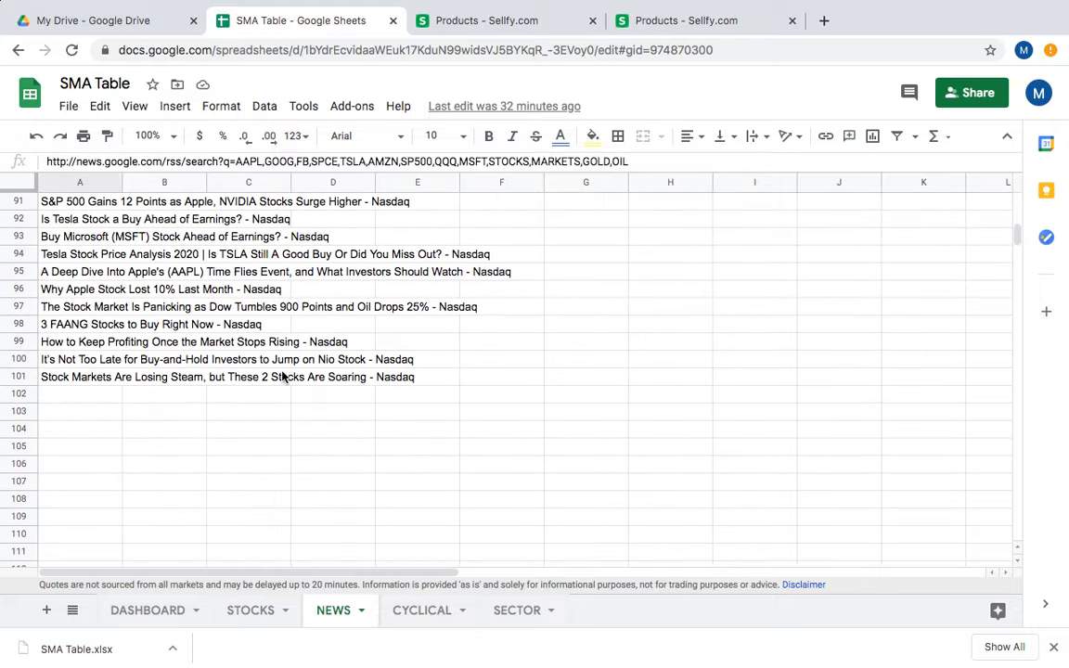
scroll(283, 375, "up", 20)
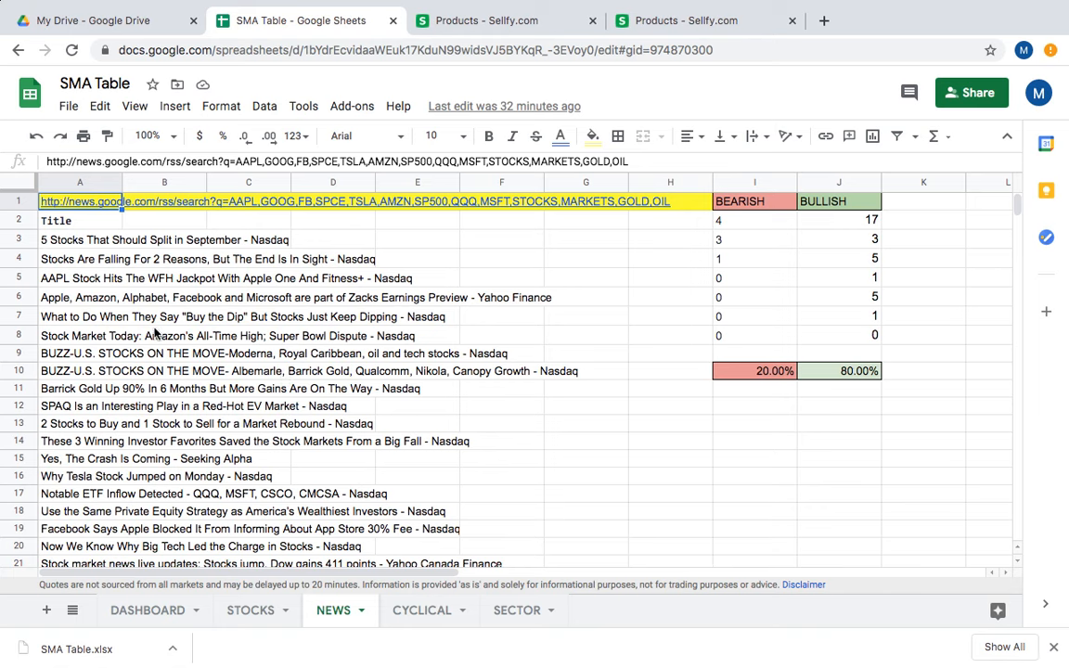
left_click(76, 199)
Step: Inspect the COUNTIF keyword formulas in the BEARISH column, from I2 through the cells below it
left_click_drag(754, 227, 759, 339)
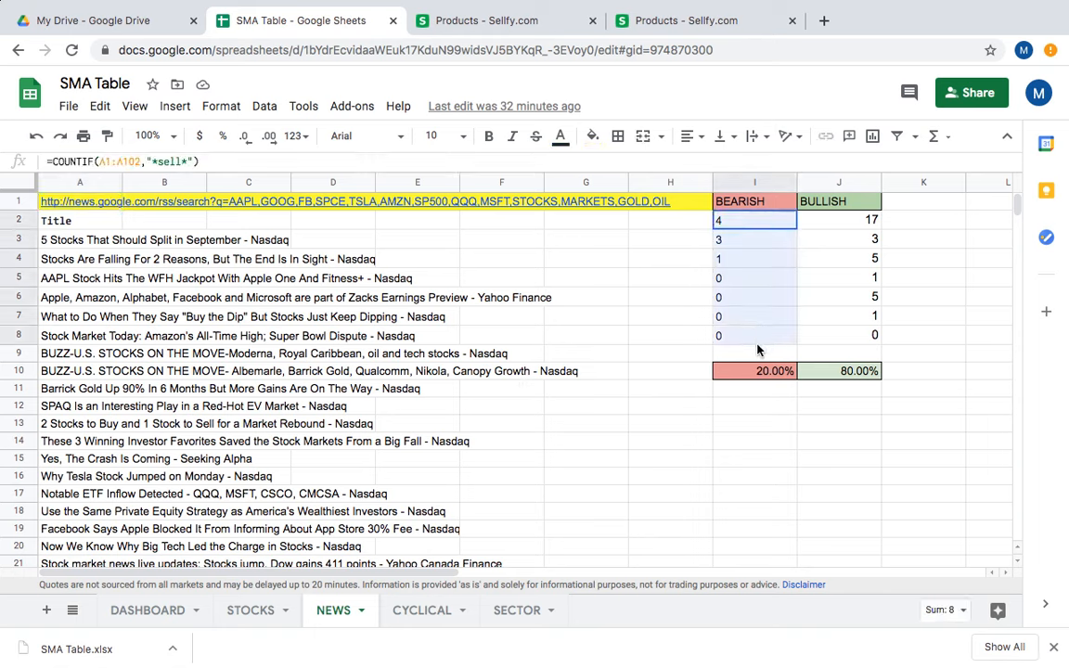
left_click(740, 221)
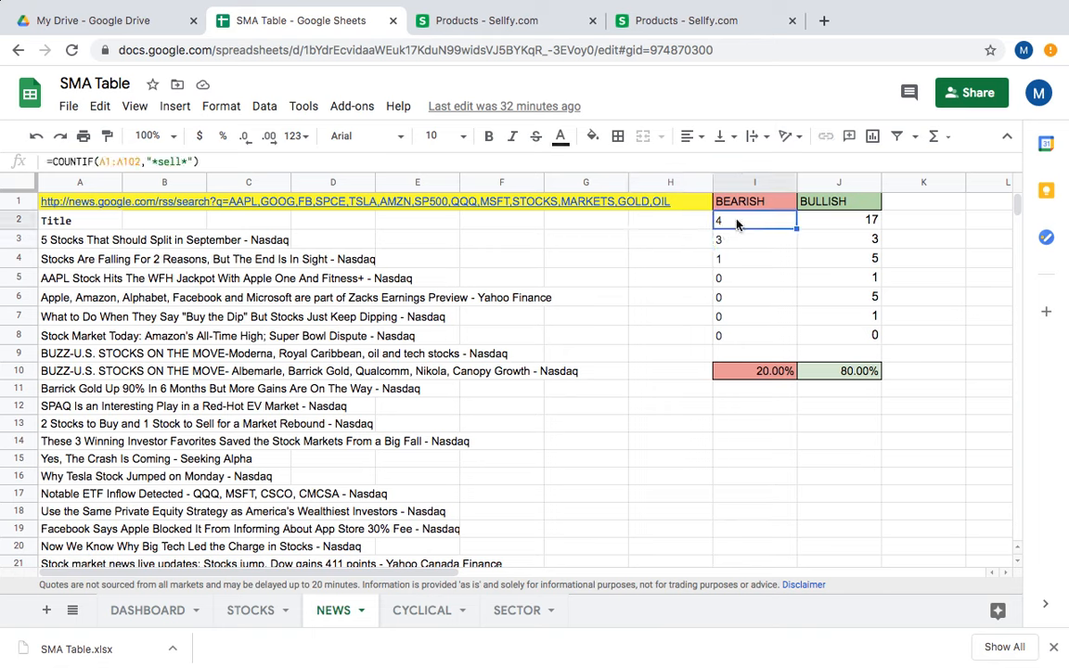
left_click(774, 258)
key("Down")
key("Down")
key("Down")
key("Down")
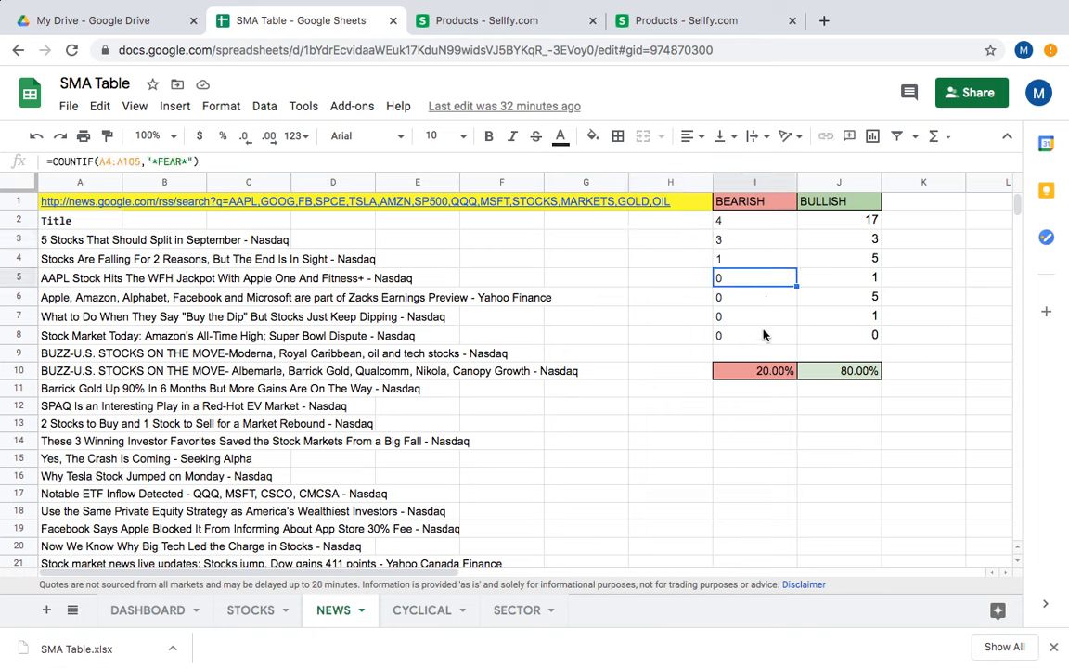
Step: Inspect the BULLISH column's COUNTIF keyword formulas and the bearish and bullish percentage cells in row 10
left_click(857, 226)
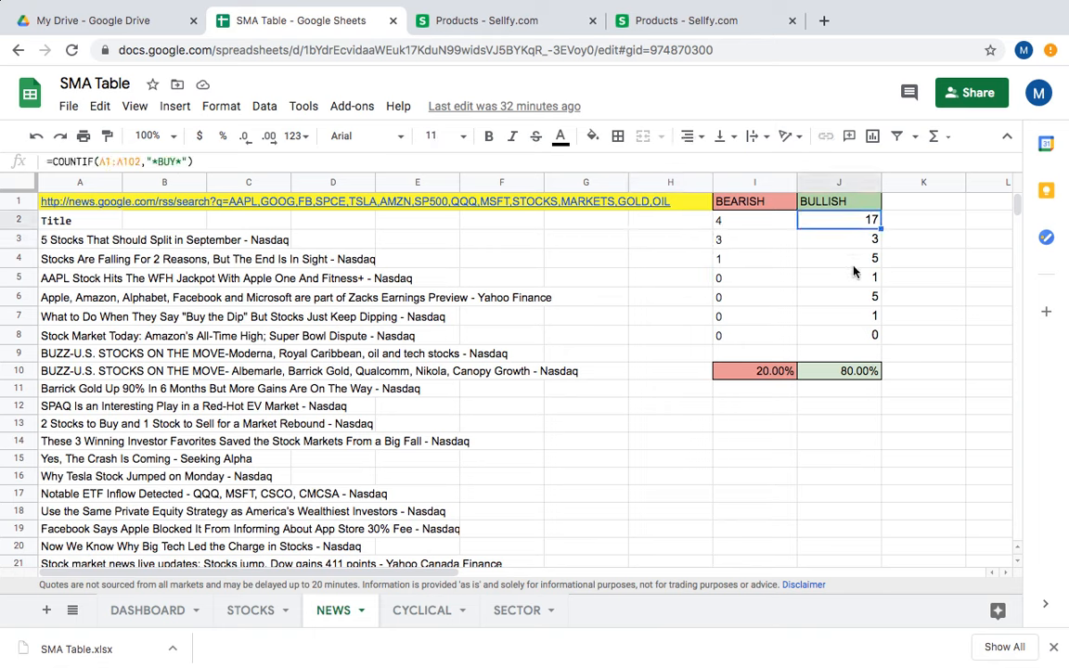
left_click(852, 266)
left_click(851, 297)
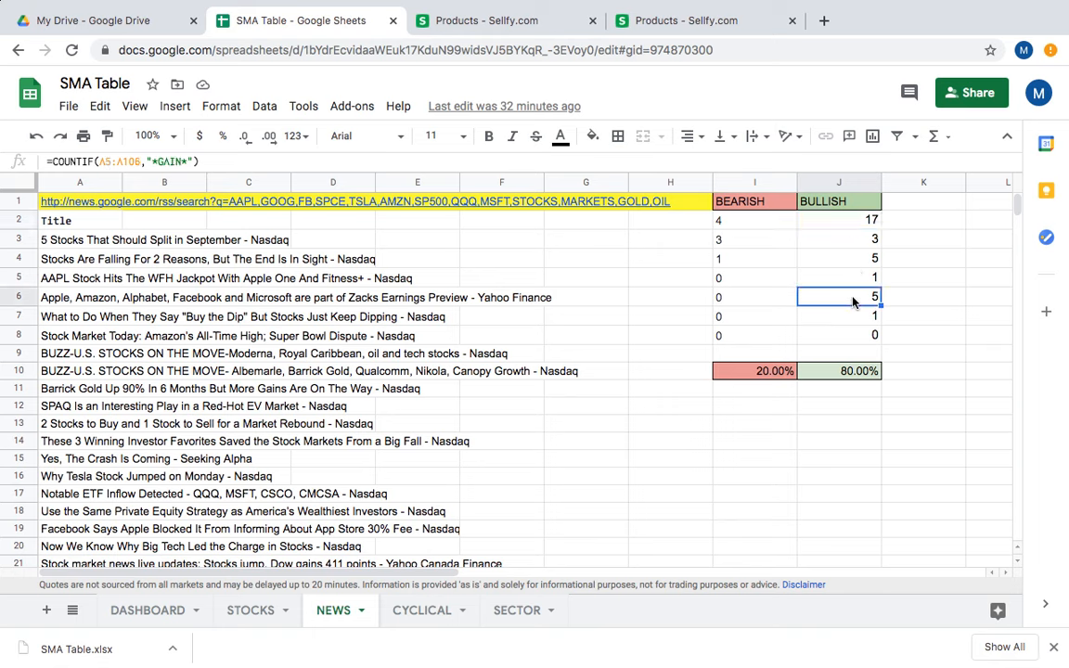
left_click(772, 372)
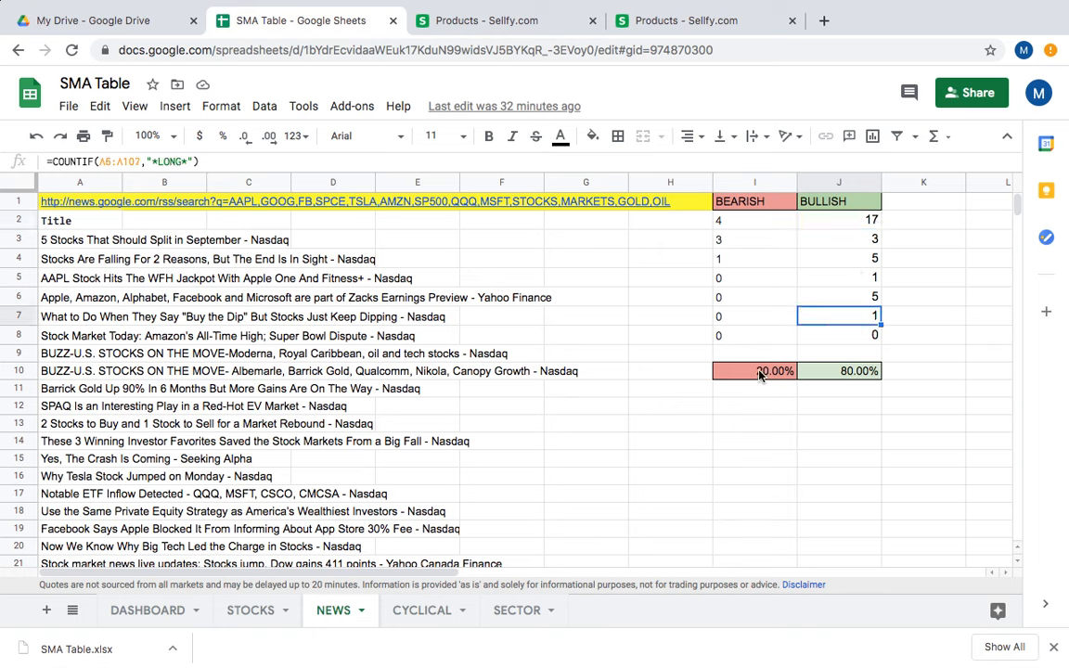
left_click(832, 374)
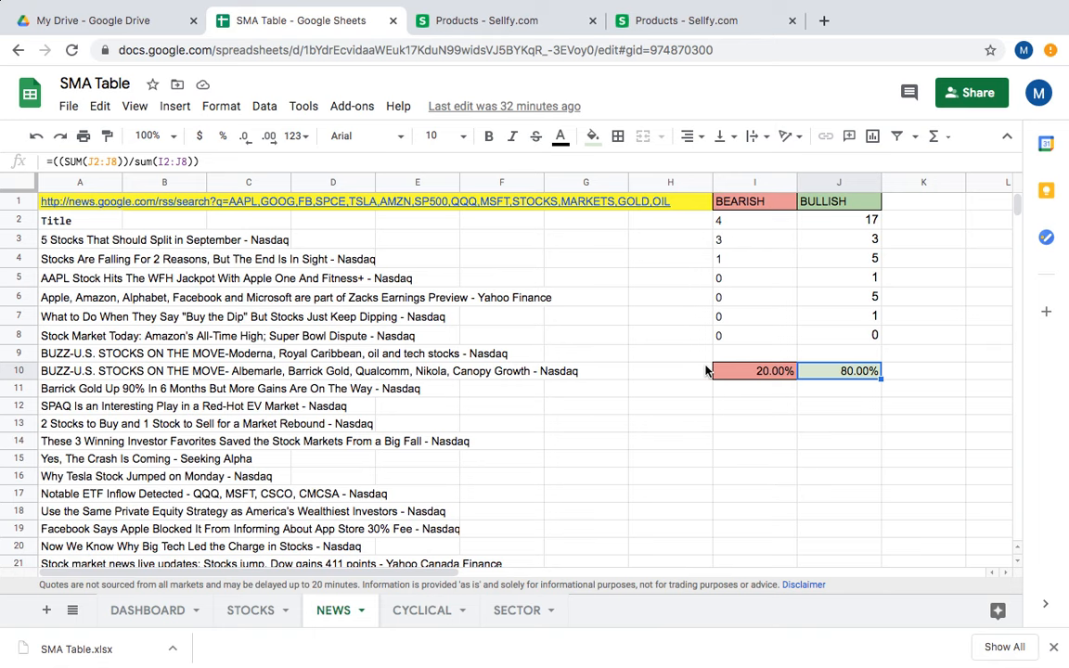
Step: Open the CYCLICAL sheet and inspect the 14 DAY RSI formula in G2
left_click(422, 611)
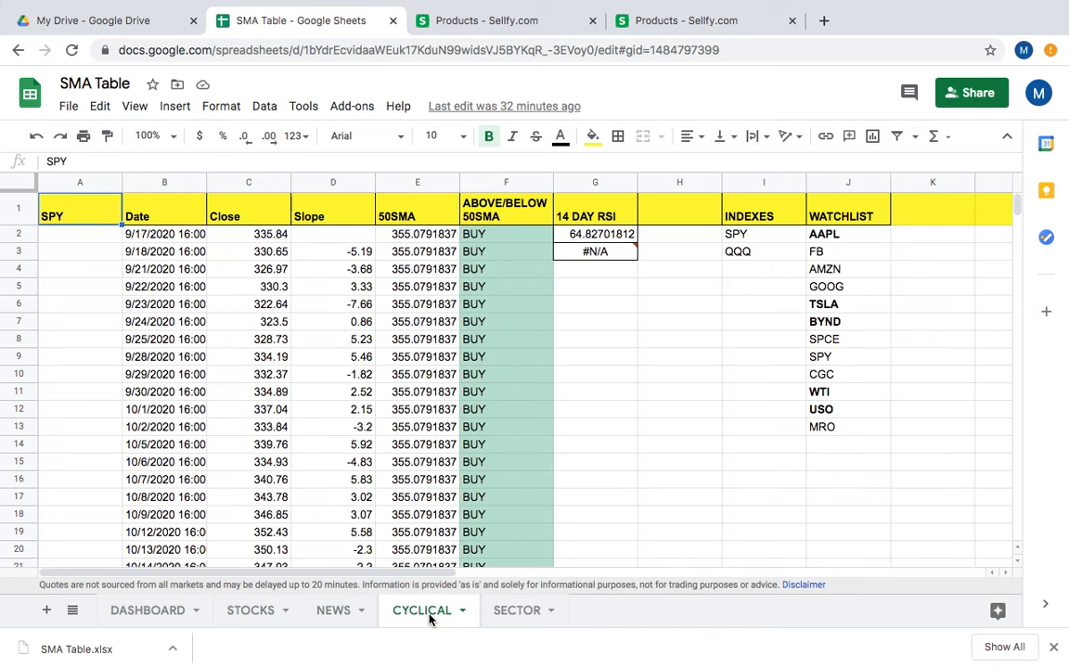
scroll(246, 348, "down", 1)
scroll(245, 348, "up", 1)
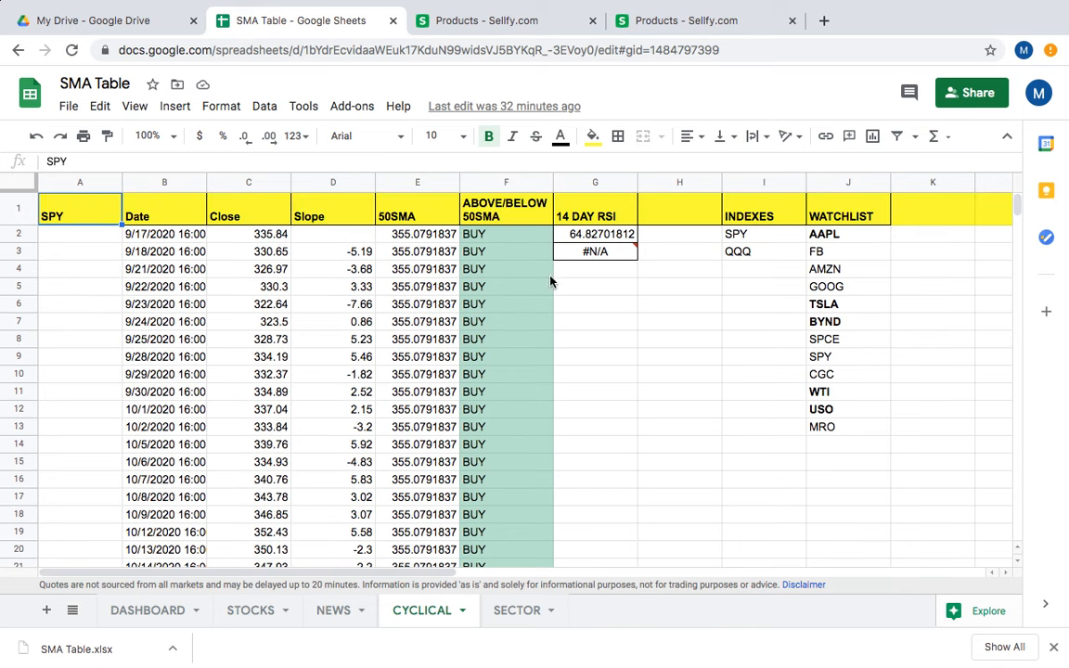
left_click(611, 240)
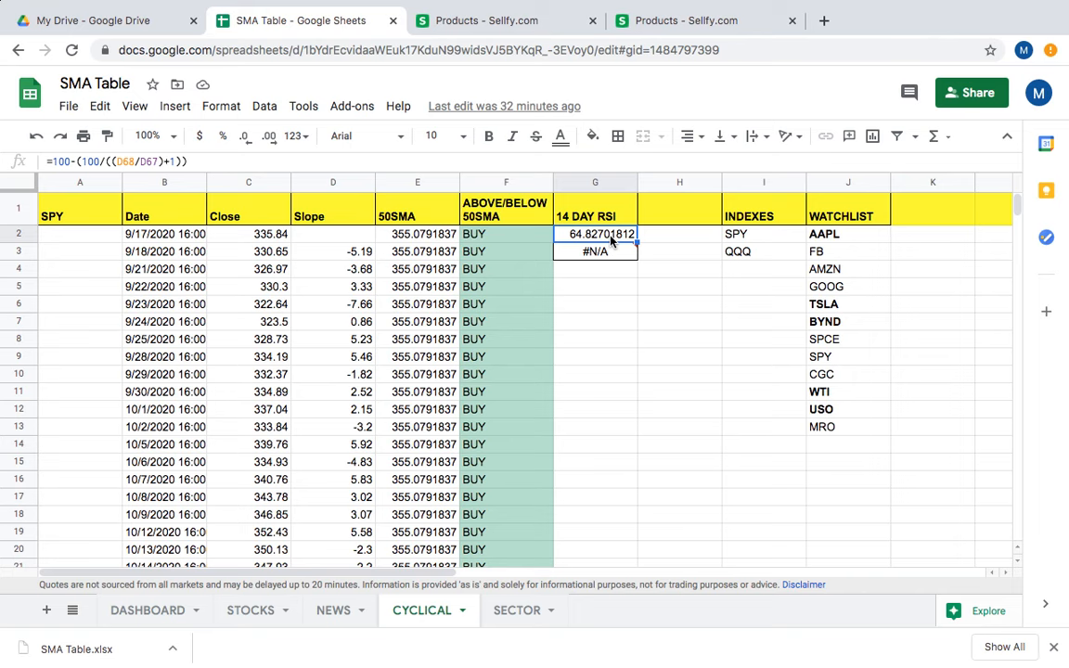
Step: Look through the SPY price history down to the 14 DAY LOSS and 14 DAY GAIN cells, and reselect the RSI value in G2
scroll(329, 373, "down", 12)
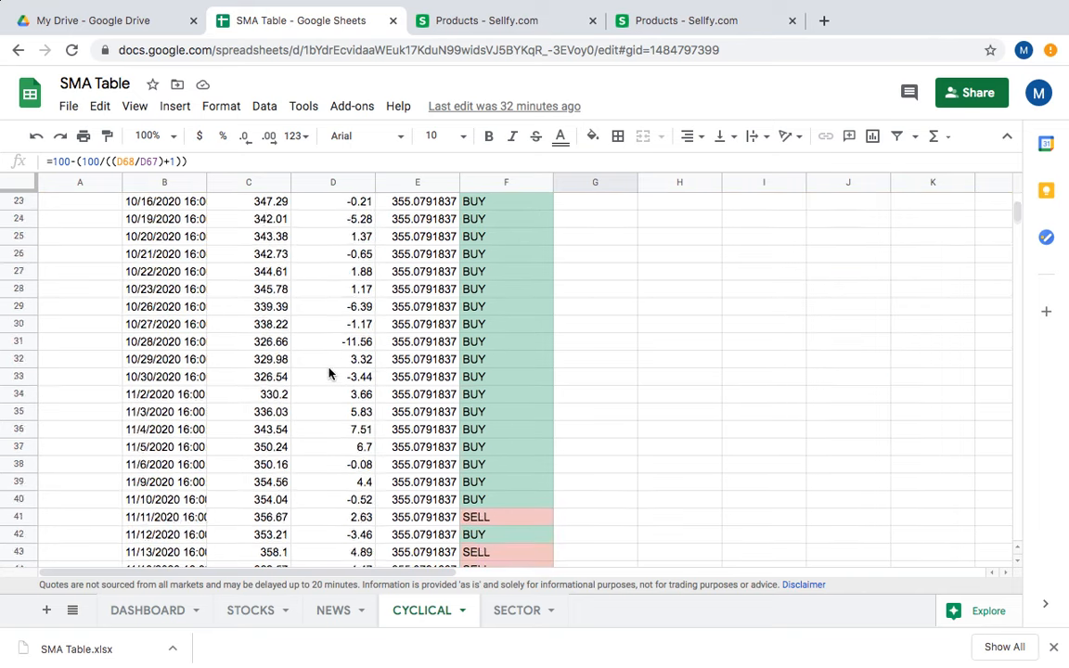
scroll(329, 373, "down", 4)
scroll(328, 373, "up", 6)
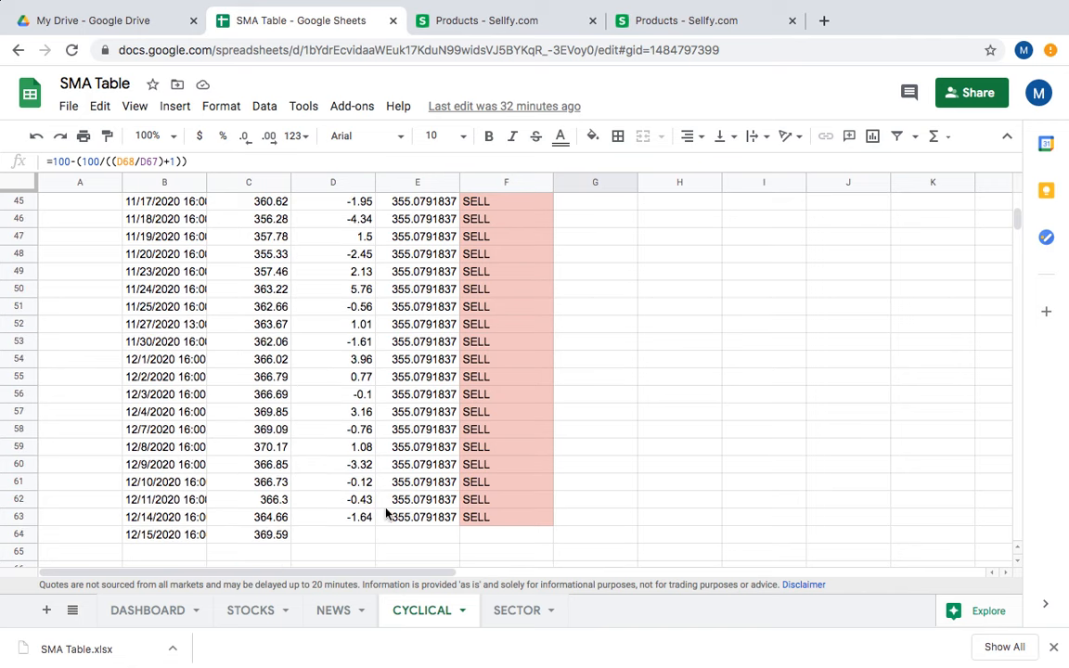
scroll(776, 453, "down", 2)
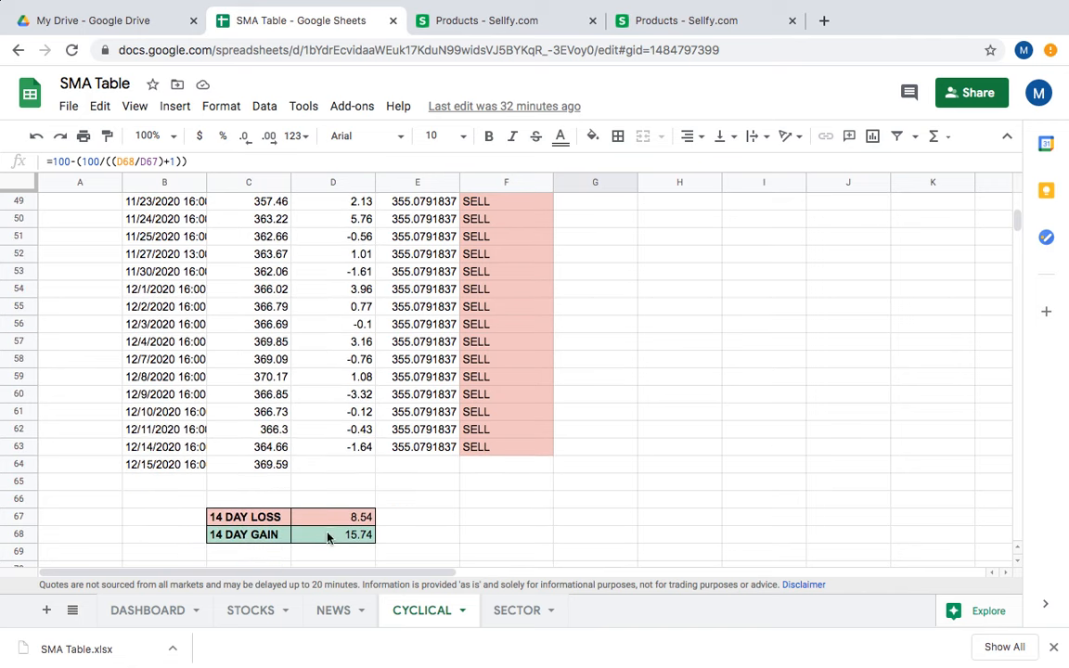
scroll(888, 423, "up", 20)
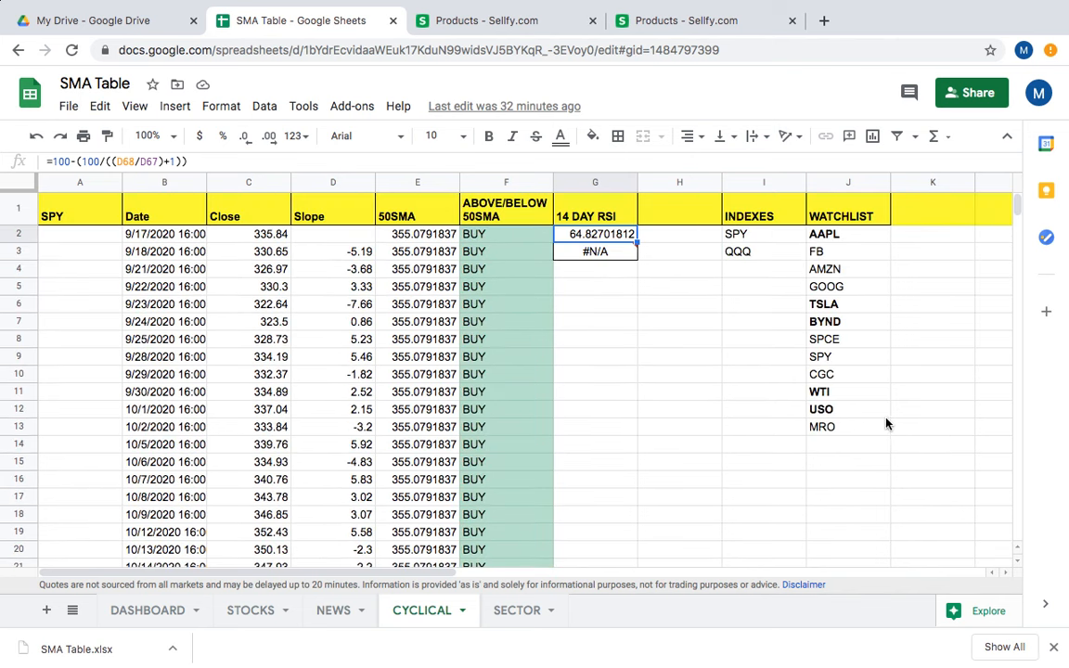
left_click(598, 291)
left_click(590, 237)
Step: Open the SECTOR sheet and look through its list of sector and index ETFs
left_click(513, 612)
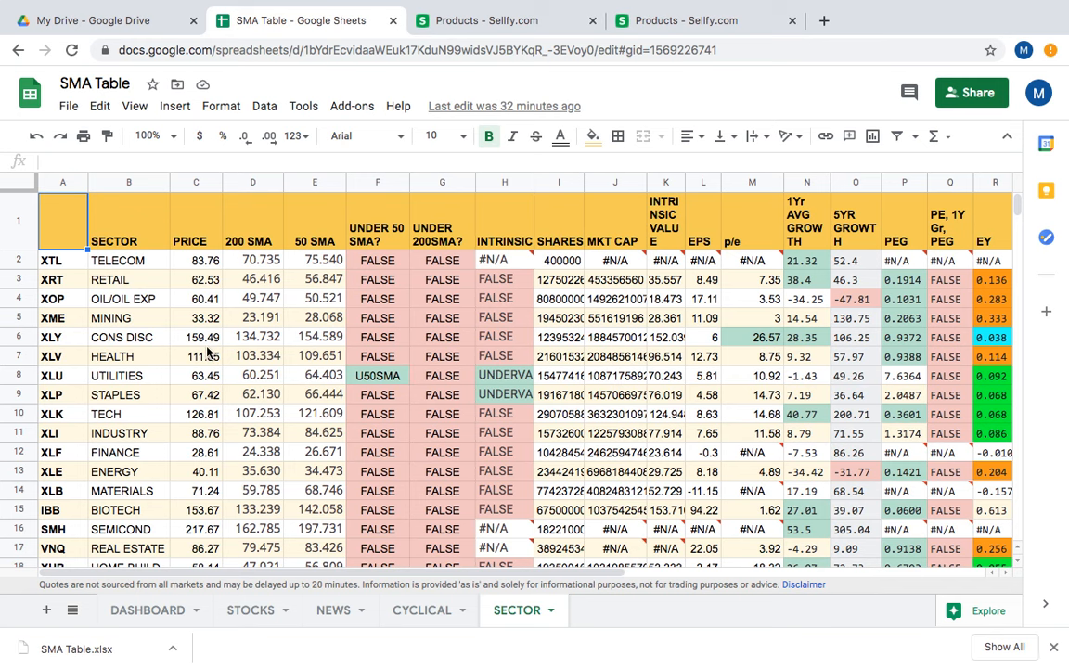
scroll(195, 338, "down", 3)
scroll(204, 348, "up", 3)
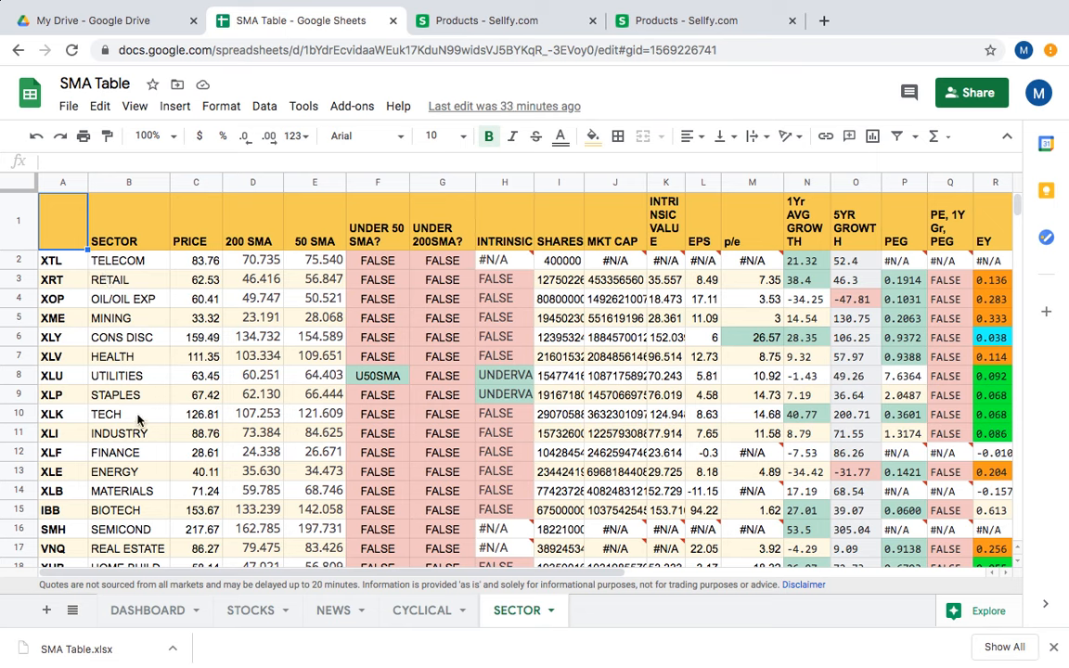
scroll(137, 420, "down", 5)
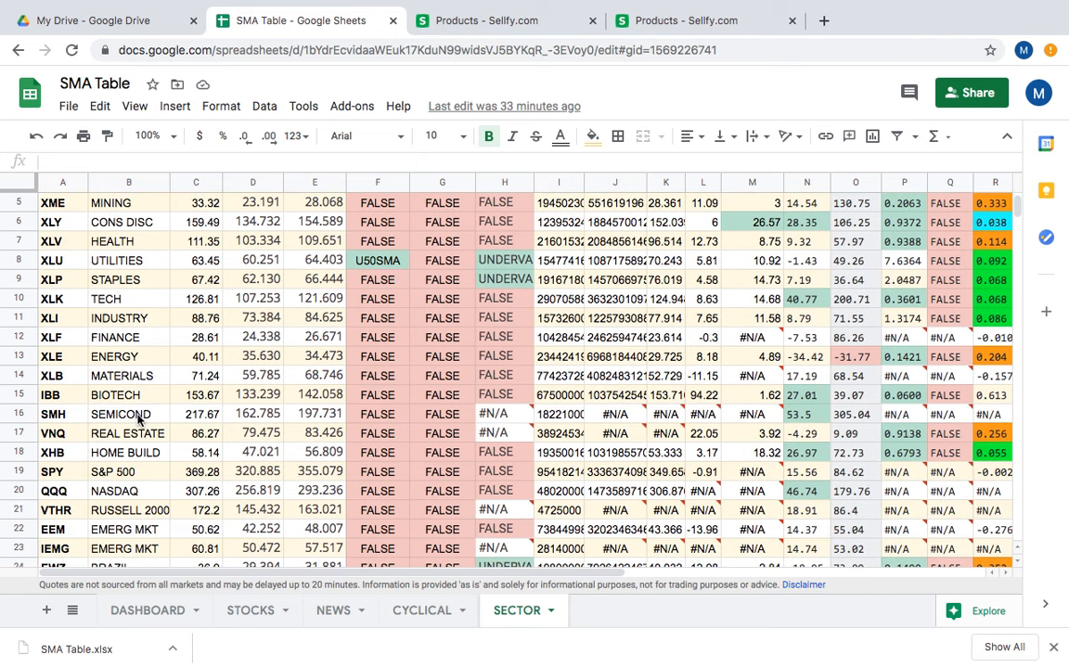
scroll(138, 420, "down", 3)
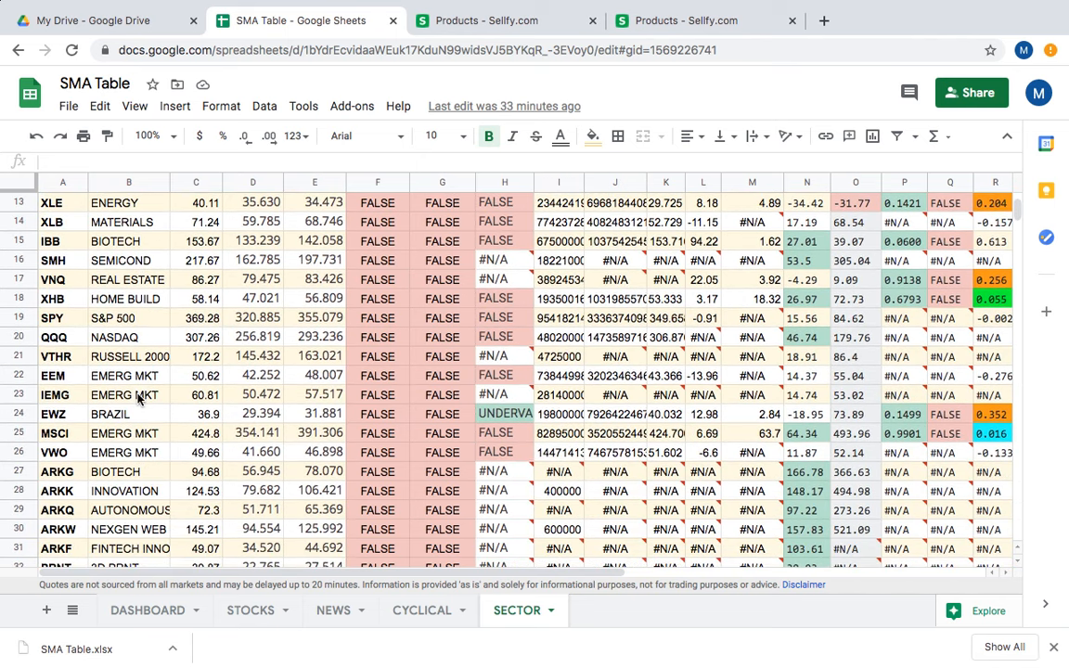
Step: Inspect the SECTOR column entries for the emerging market, S&P 500, biotech, innovation and autonomous funds
left_click(102, 364)
left_click(102, 374)
scroll(104, 371, "down", 2)
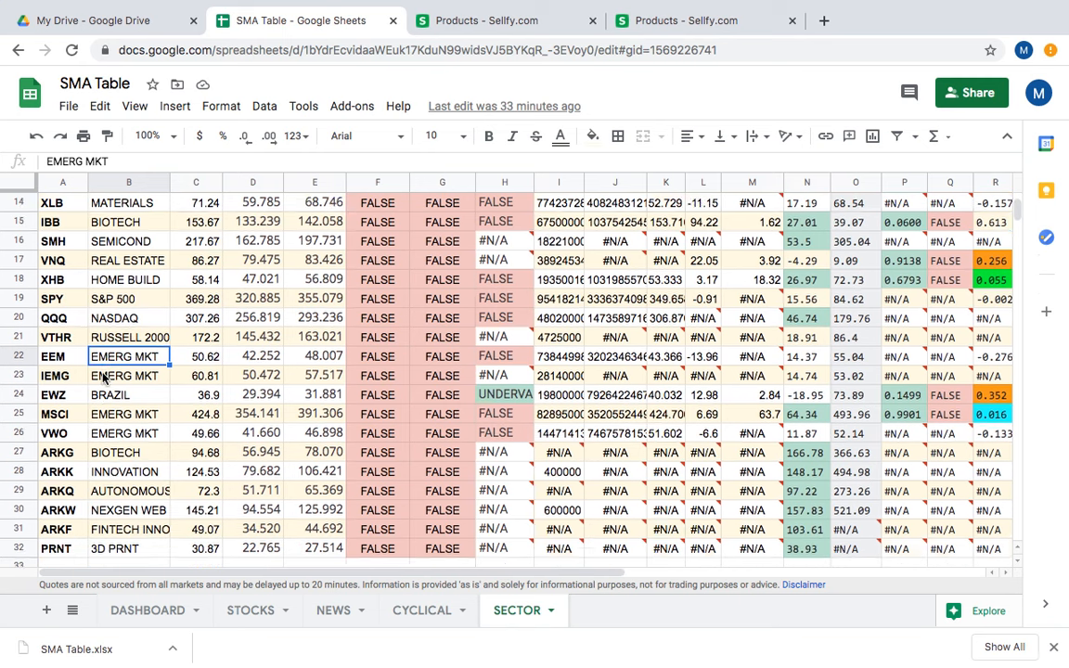
left_click(130, 291)
left_click(117, 275)
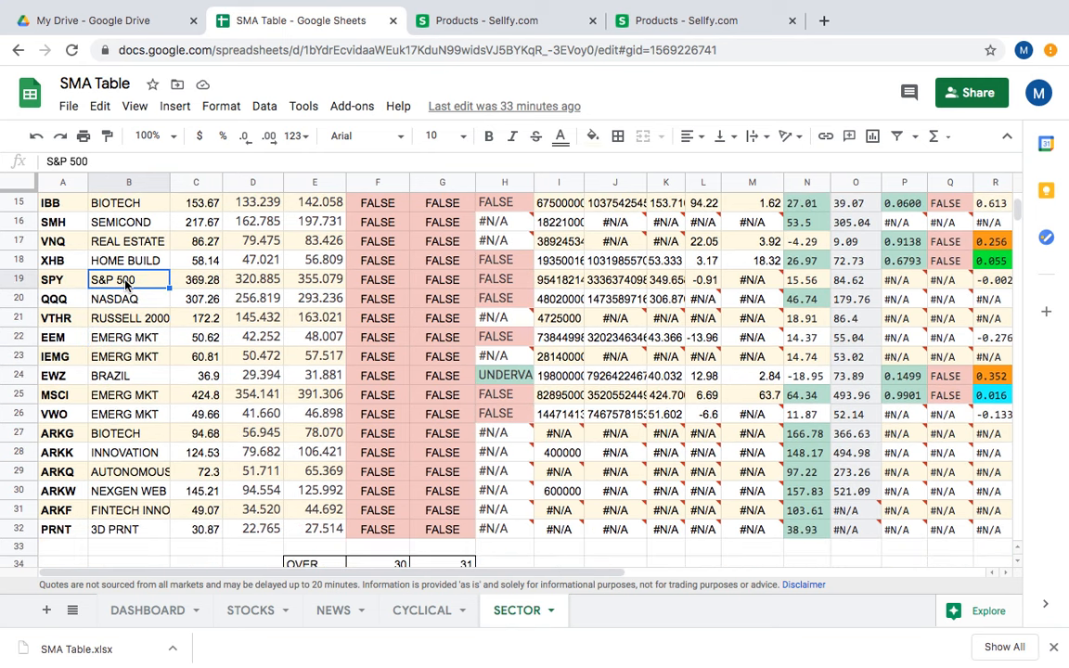
left_click(120, 433)
left_click(121, 452)
left_click(116, 469)
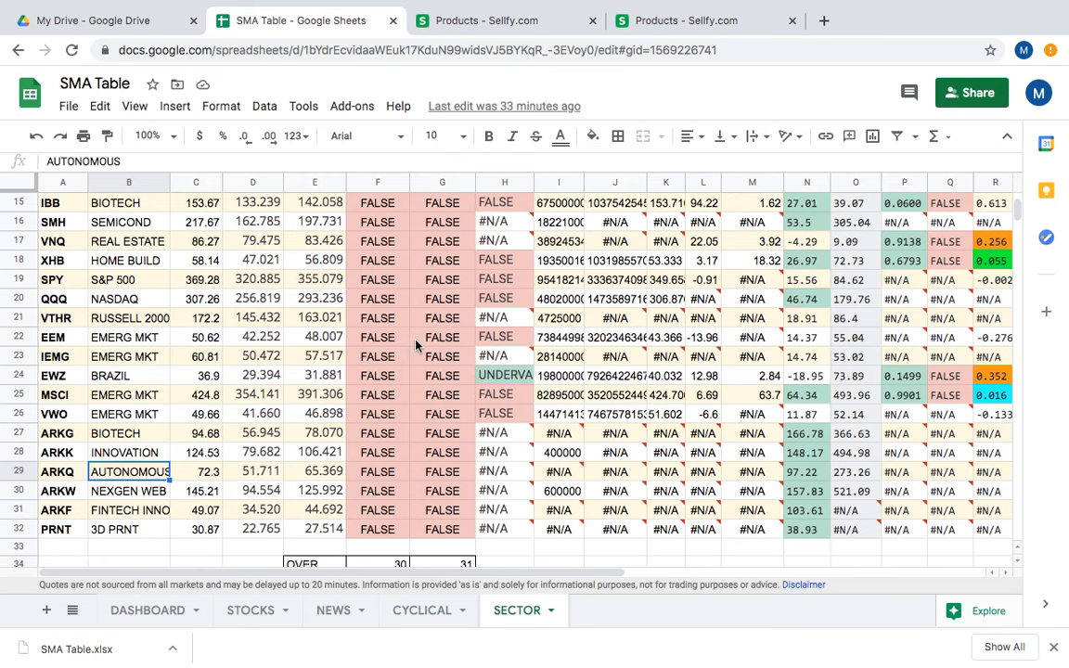
Step: Highlight the tickers from ARKG to PRNT in A27:A32, and clear the selection by selecting the empty cell A33
scroll(416, 344, "down", 2)
scroll(416, 344, "up", 2)
left_click(71, 438)
left_click_drag(70, 438, 53, 534)
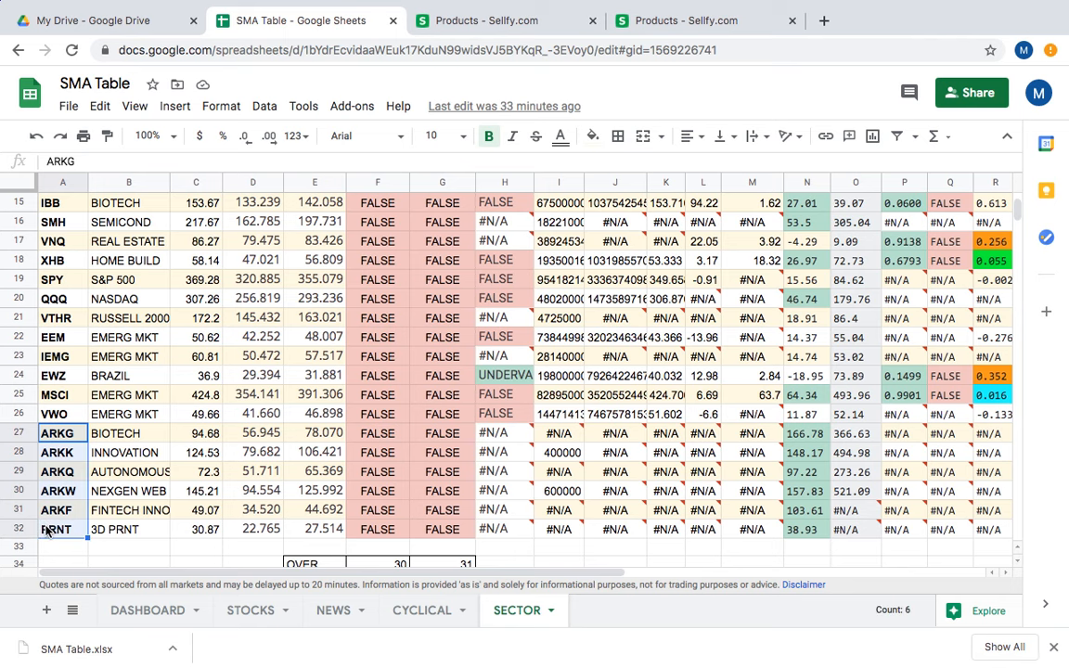
left_click(84, 547)
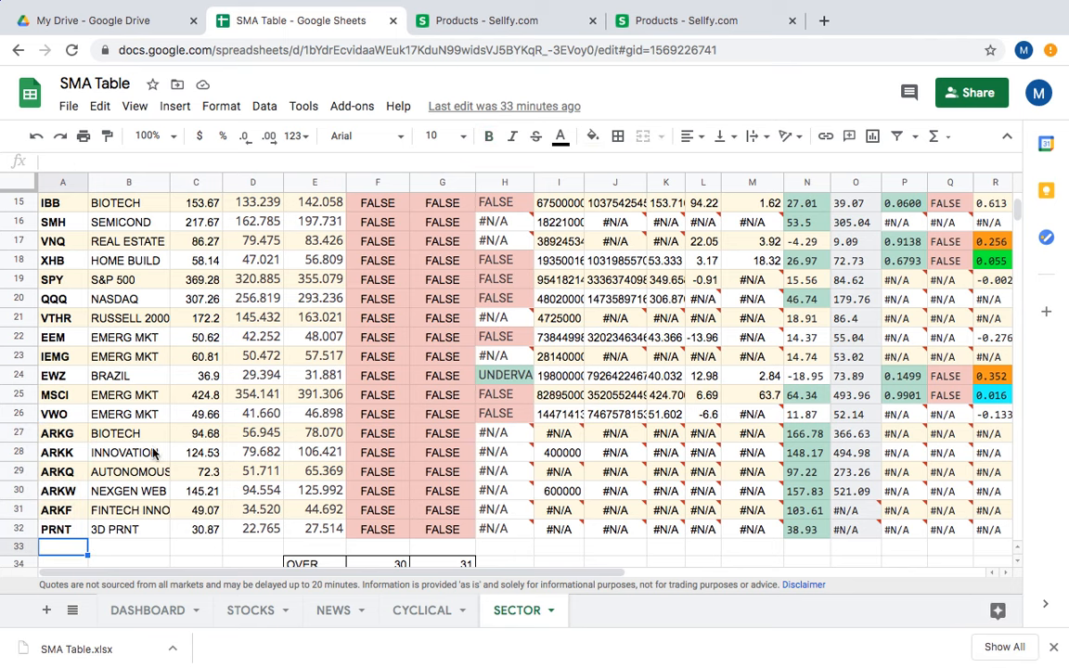
Step: Review the sector list down to its OVER and UNDER SMA totals, and return to the DASHBOARD sheet
scroll(297, 389, "up", 4)
scroll(301, 408, "up", 3)
scroll(302, 408, "down", 8)
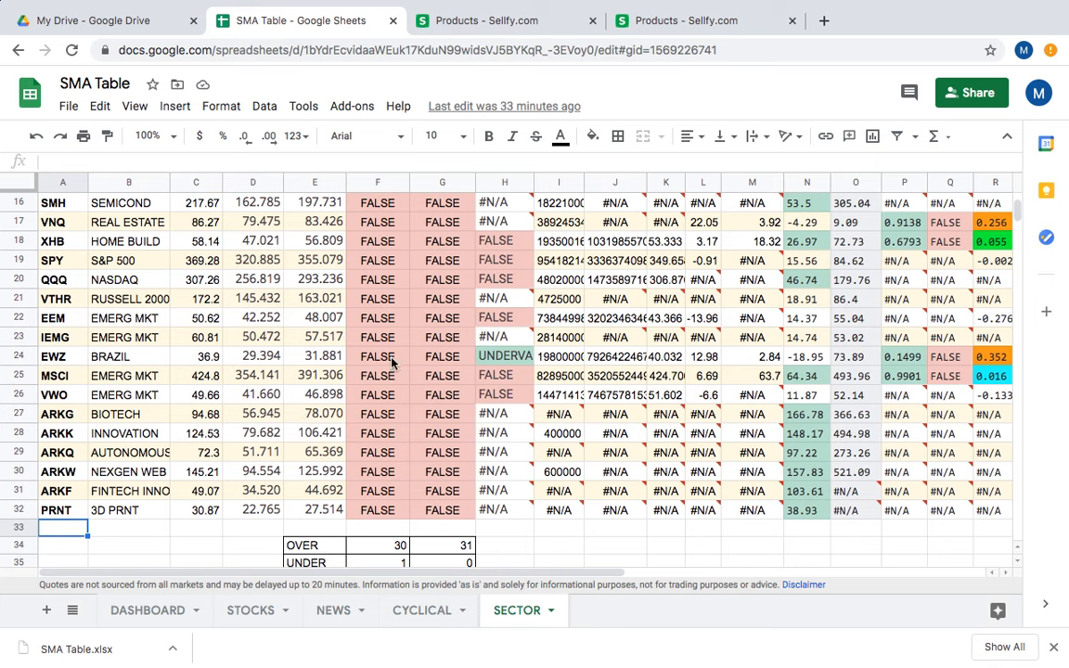
scroll(390, 371, "up", 5)
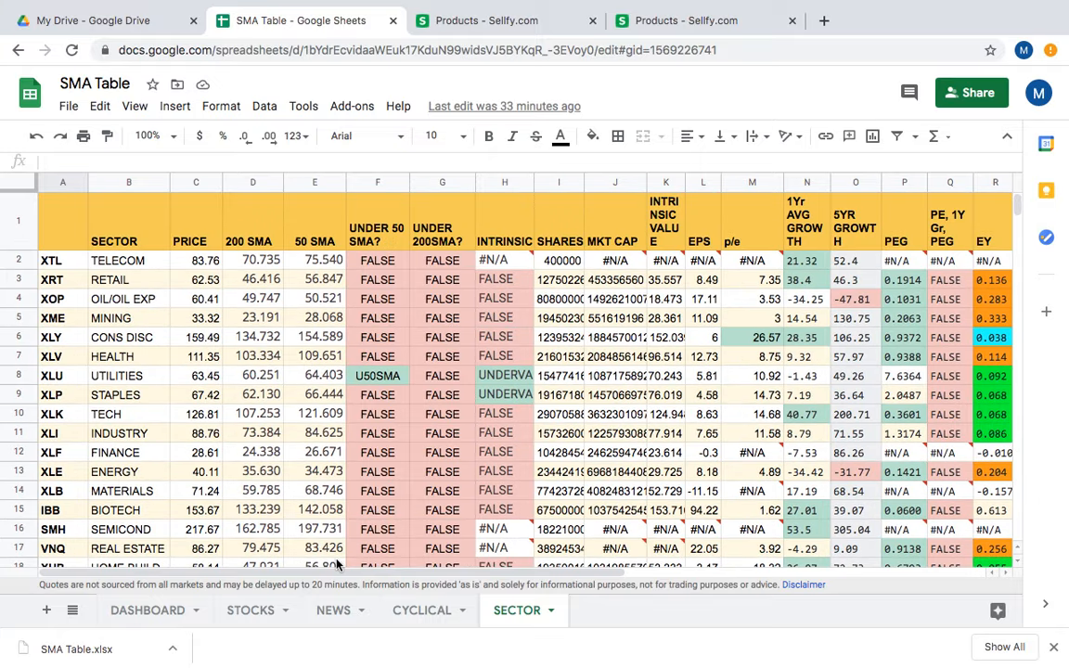
left_click(155, 612)
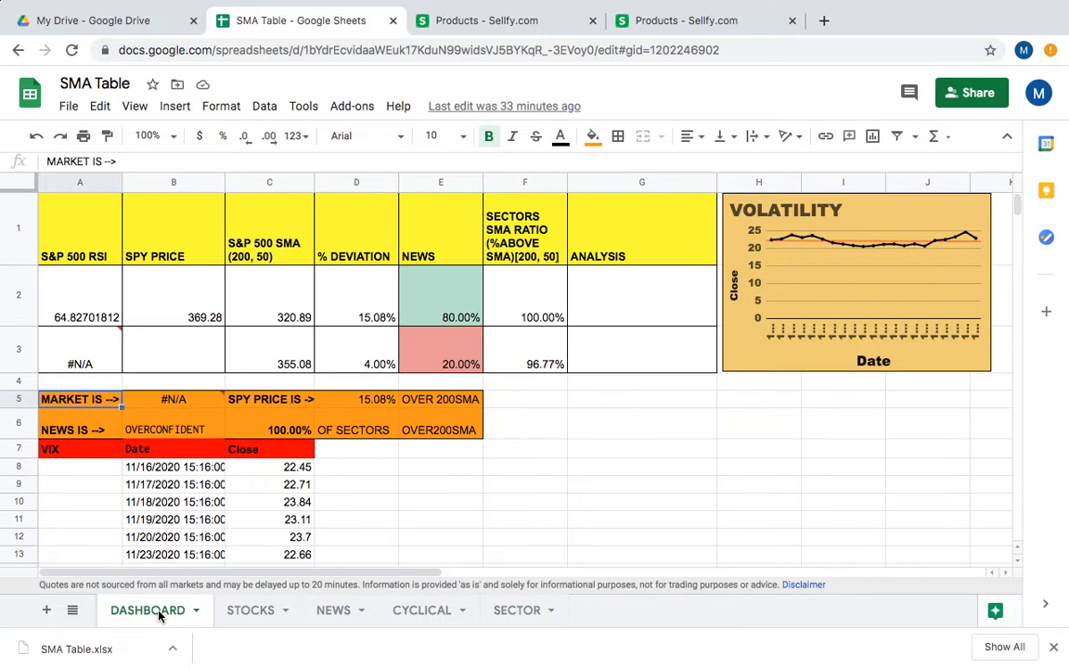